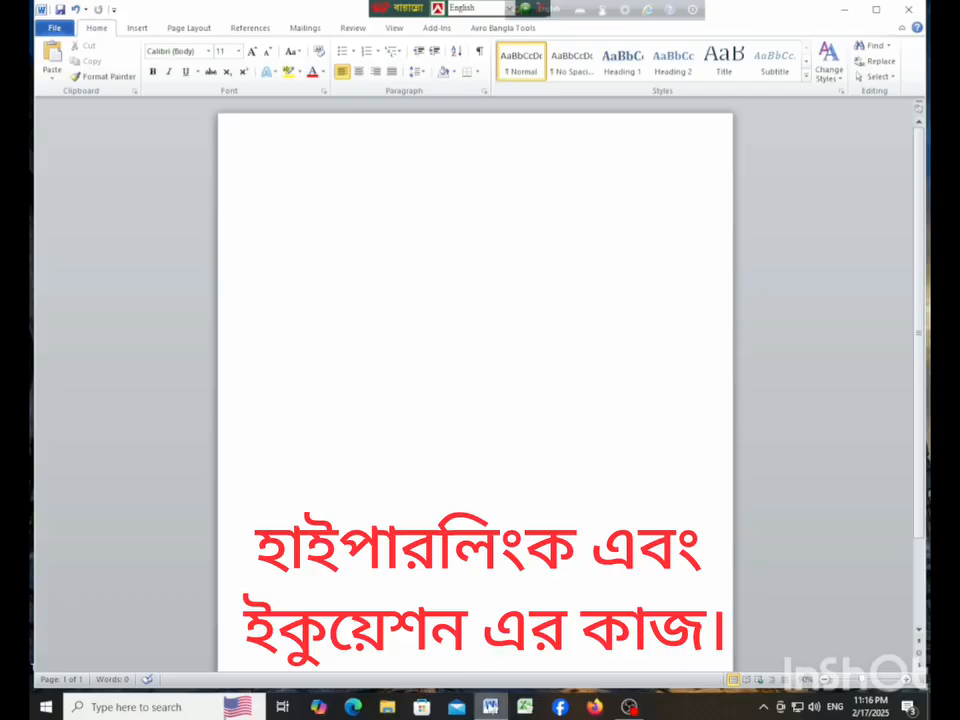
# Step: Insert a hyperlink to the existing file DIGITAL MARKETING CLASS ONE from the Documents folder
pyautogui.click(490, 707)
pyautogui.click(491, 708)
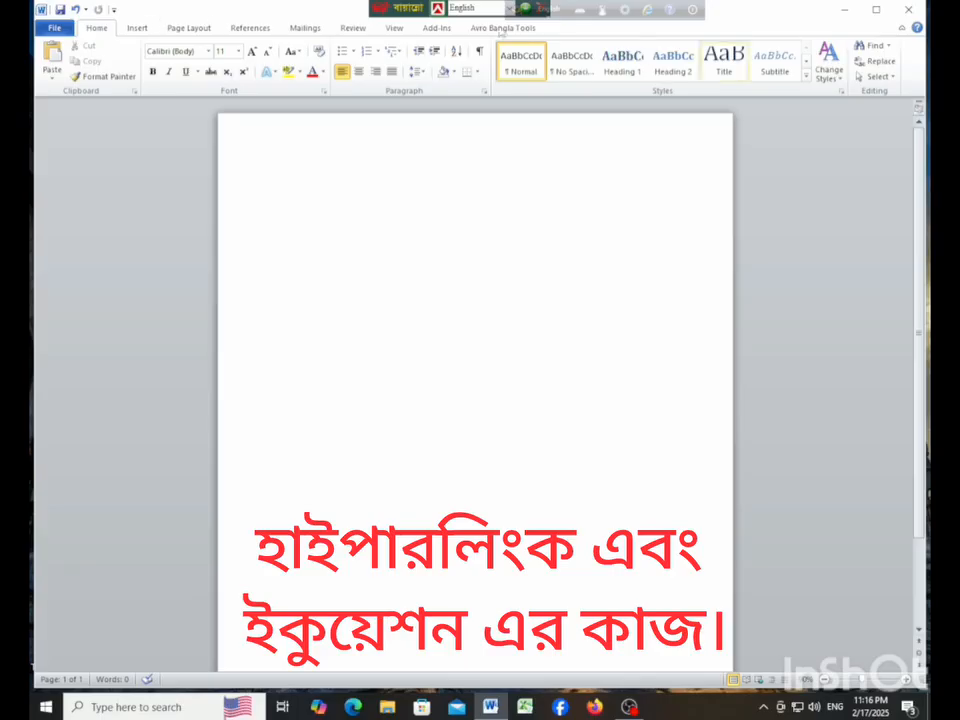
pyautogui.click(136, 30)
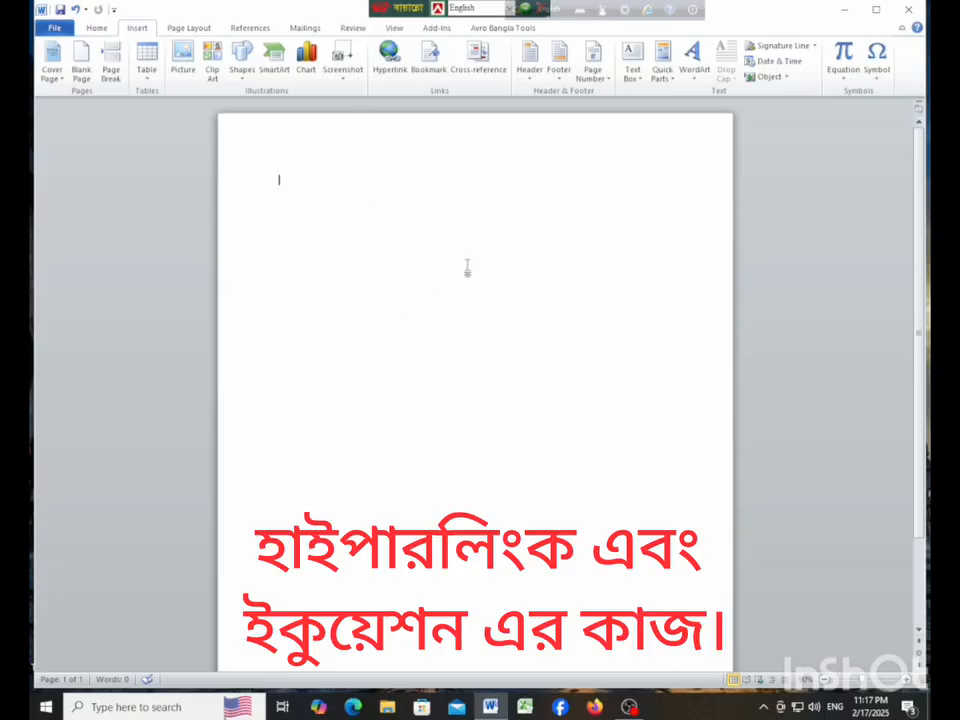
pyautogui.click(391, 68)
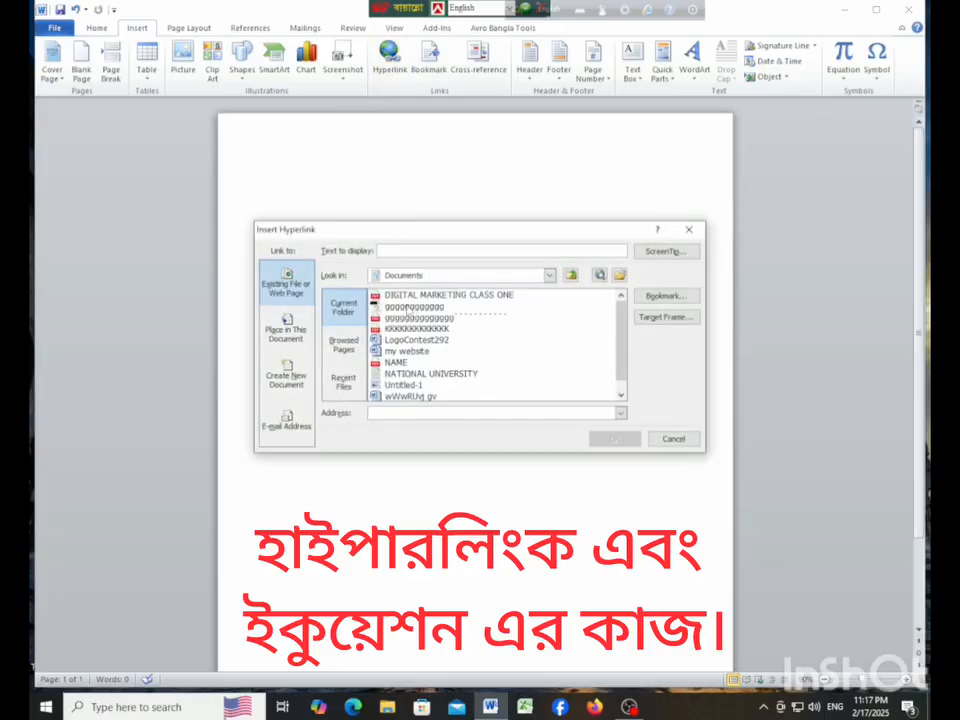
pyautogui.scroll(-1, 444, 344)
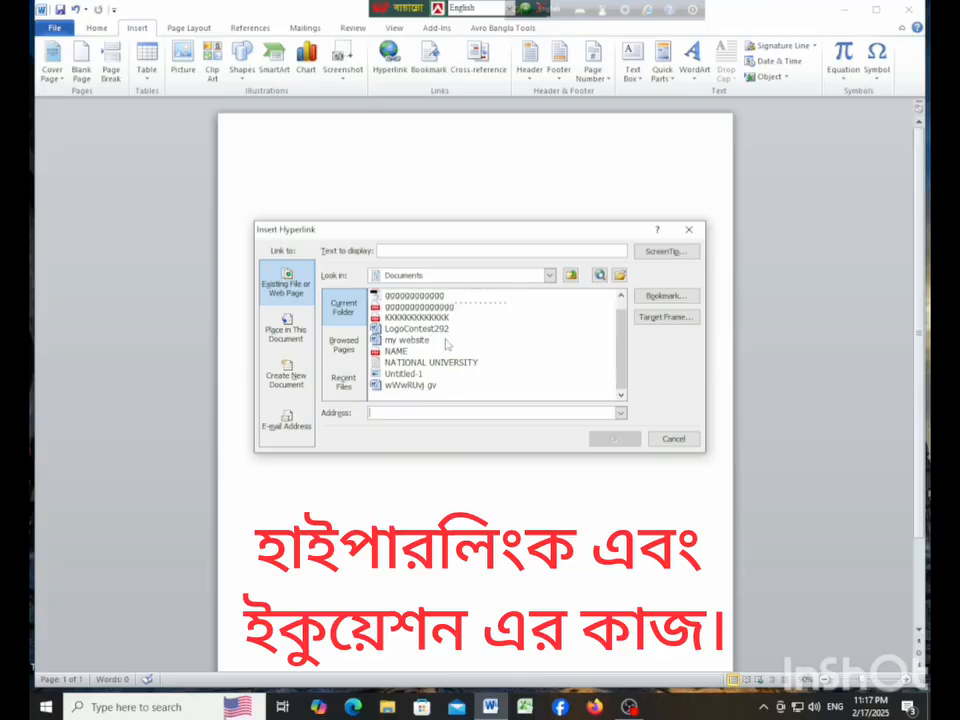
pyautogui.scroll(1, 430, 340)
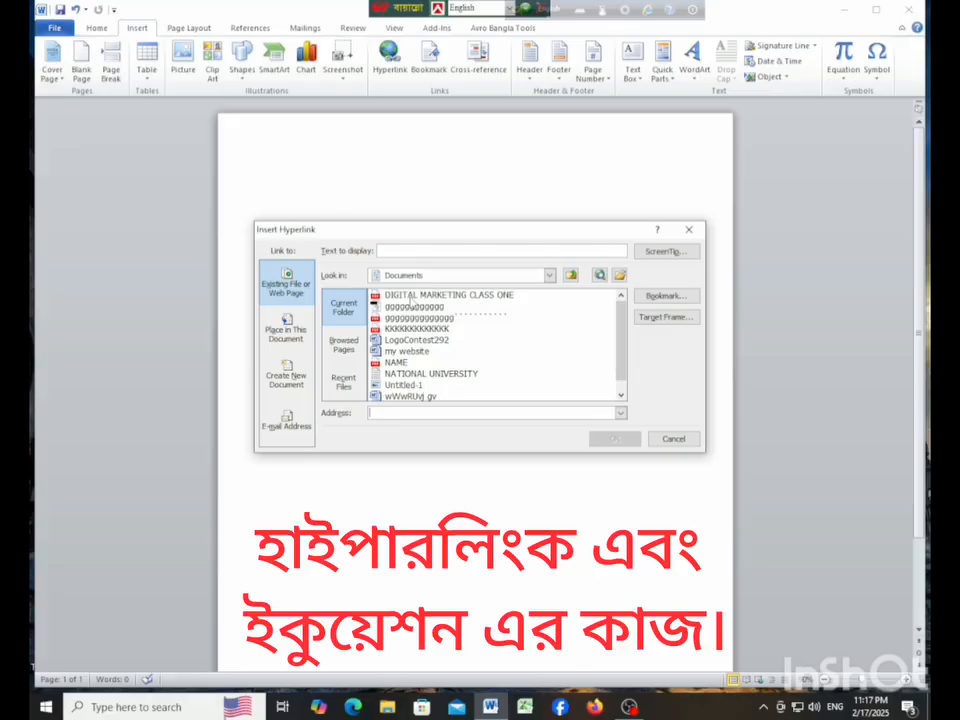
pyautogui.click(411, 297)
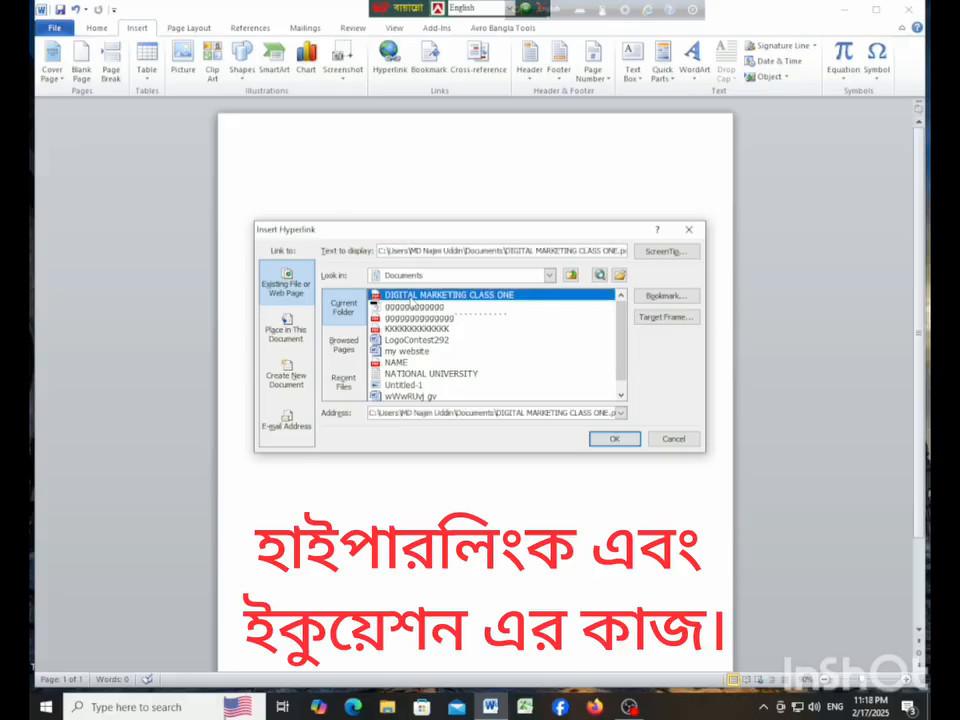
pyautogui.click(622, 440)
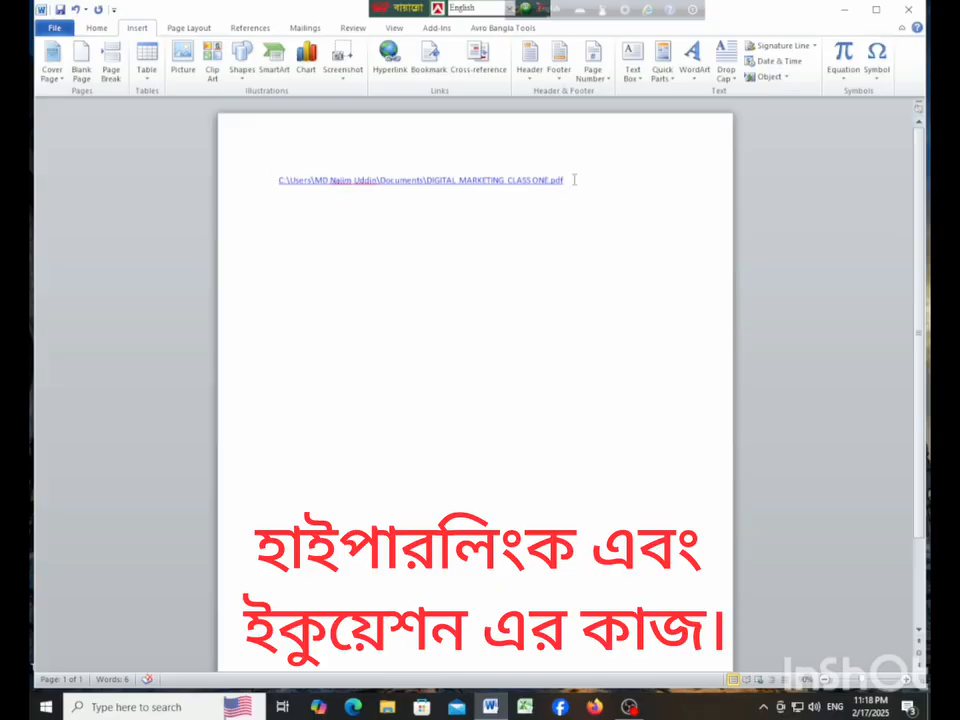
# Step: Insert a second hyperlink to the existing PDF above KKKKKKKKKKKKK in the Documents folder, right after the first link
pyautogui.click(389, 55)
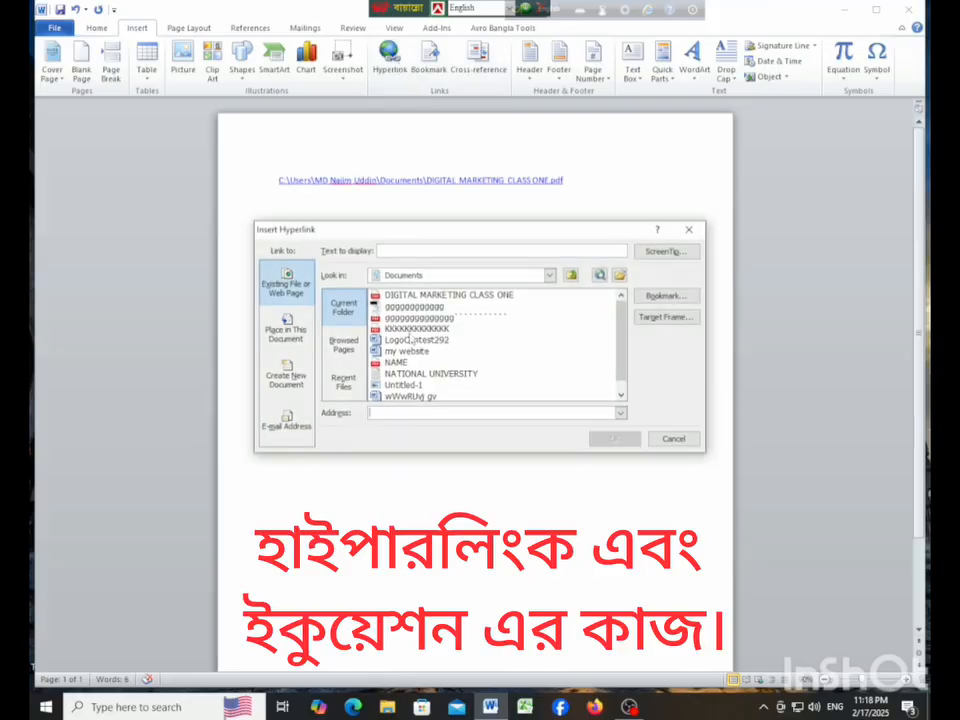
pyautogui.click(470, 318)
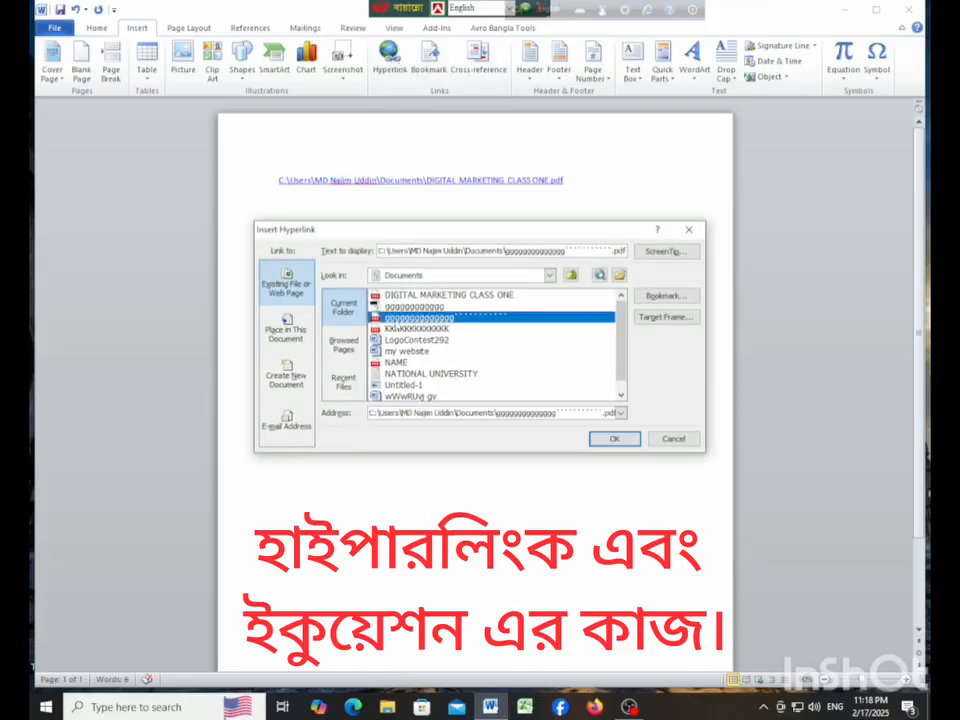
pyautogui.click(611, 440)
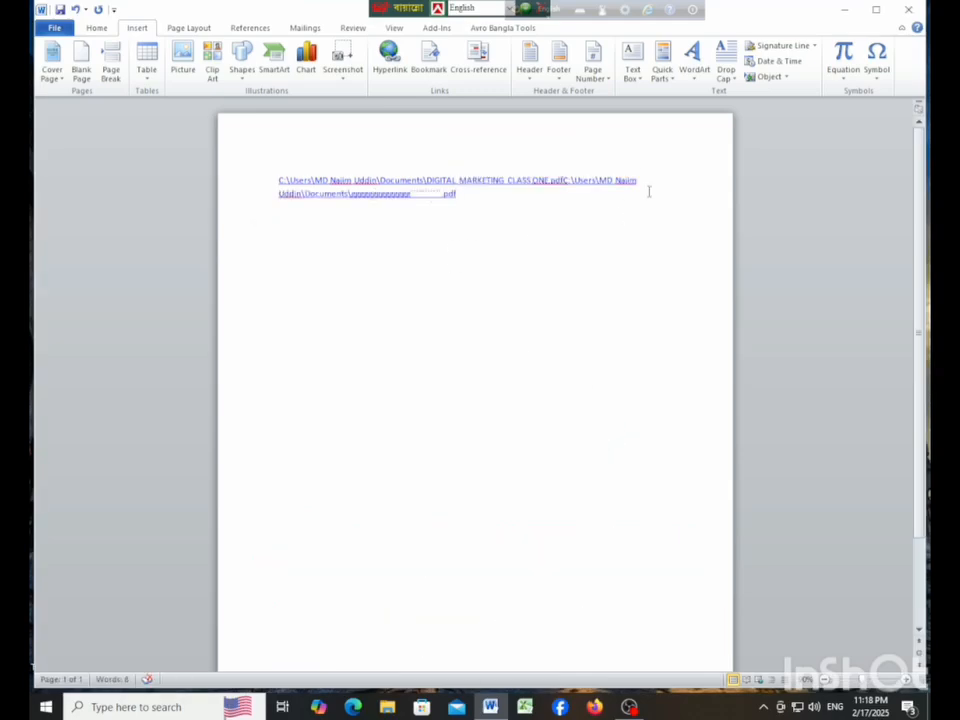
# Step: Select all the link text, switch to Facebook to open its message inbox, and return to the Word document
pyautogui.hotkey('ctrl', 'a')
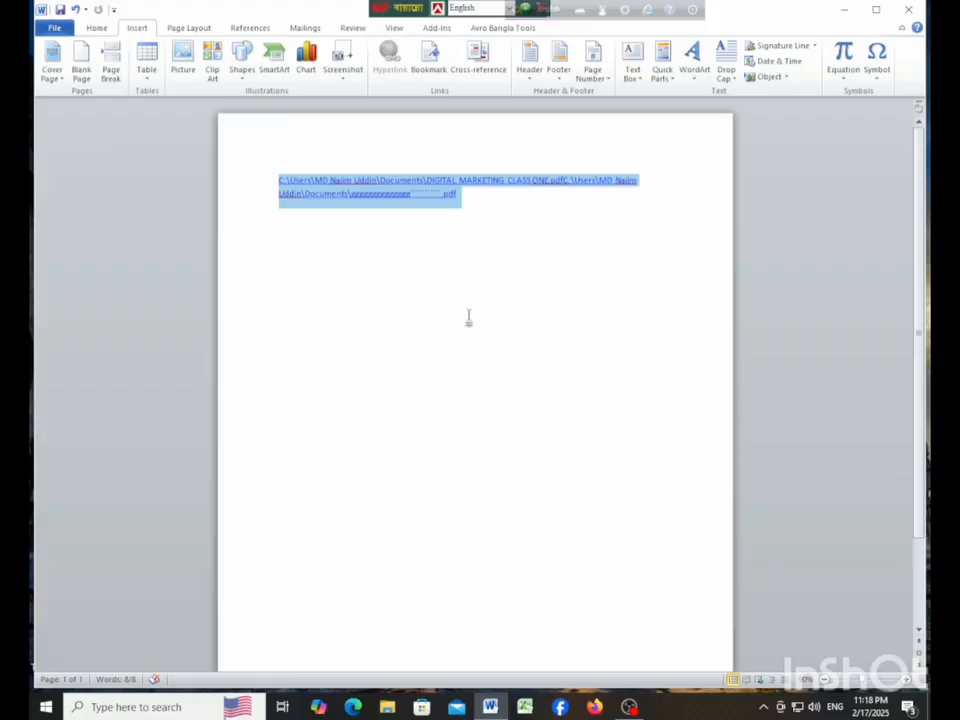
pyautogui.click(561, 707)
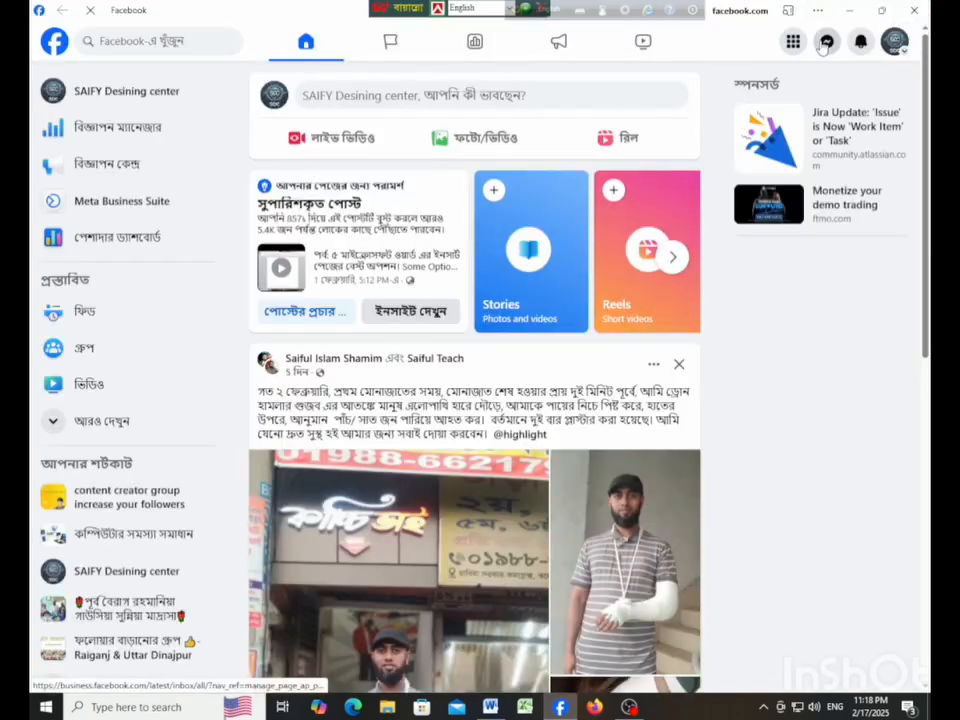
pyautogui.click(823, 44)
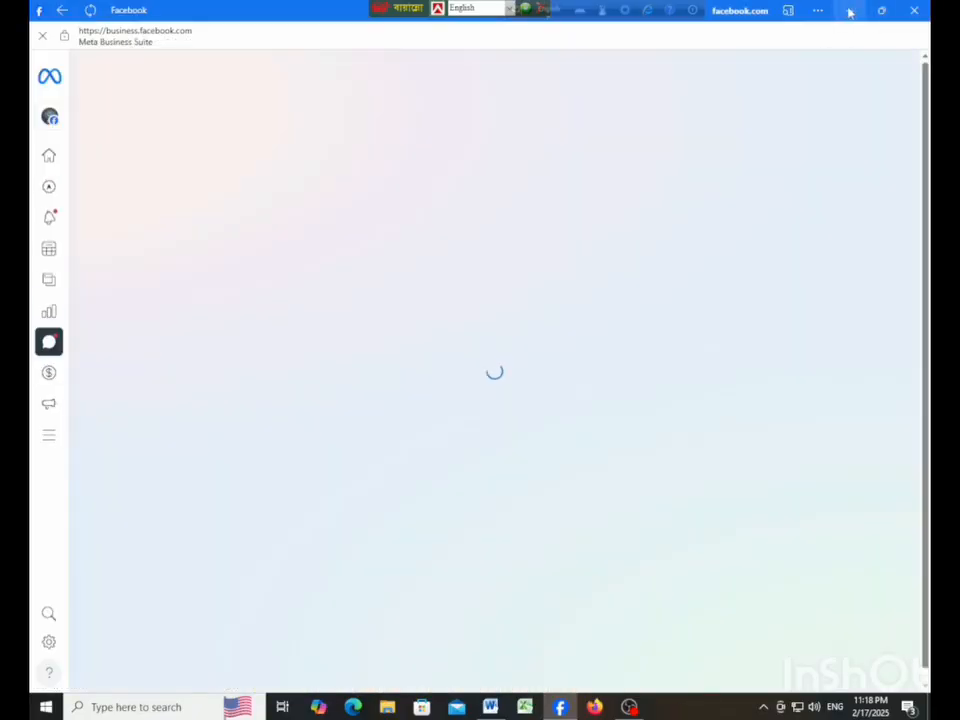
pyautogui.click(849, 11)
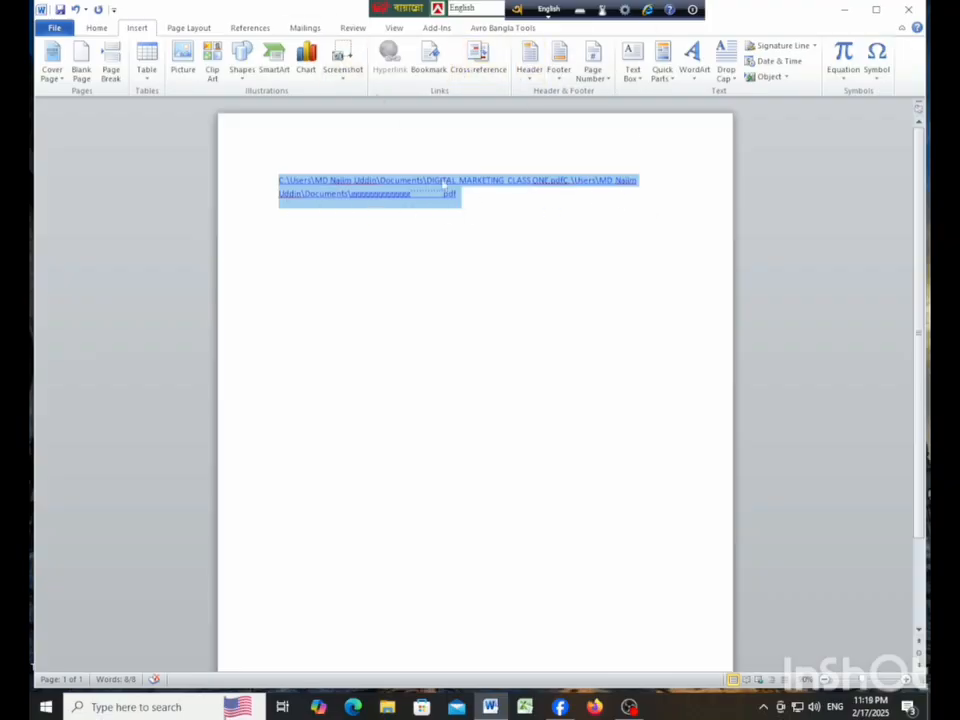
# Step: Insert a hyperlink to the Top of the Document at the end of the existing links
pyautogui.click(480, 214)
pyautogui.click(390, 62)
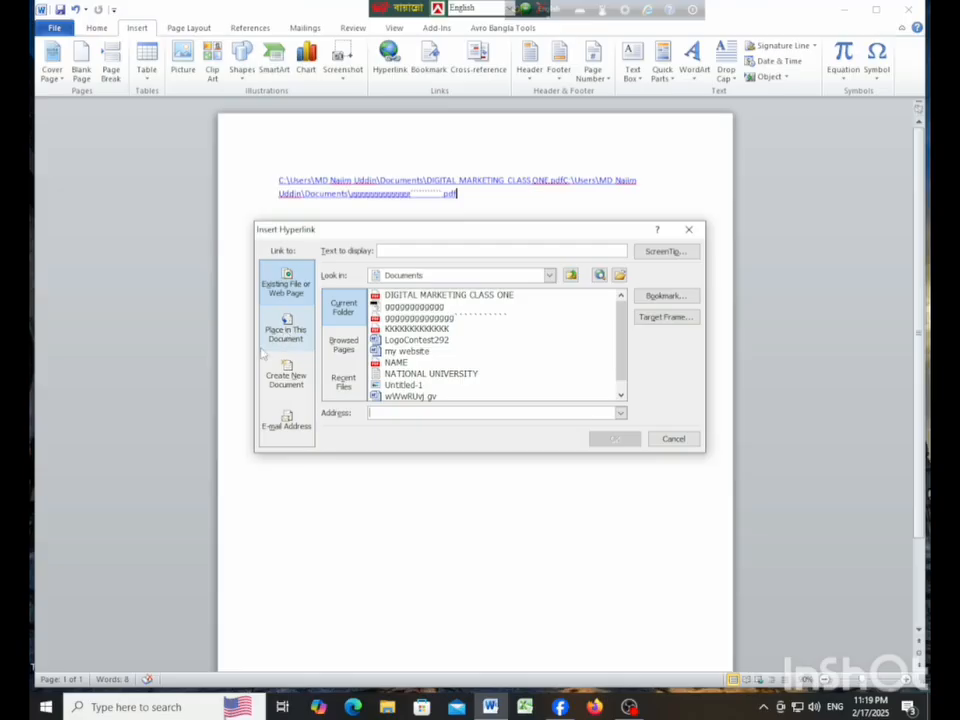
pyautogui.click(299, 332)
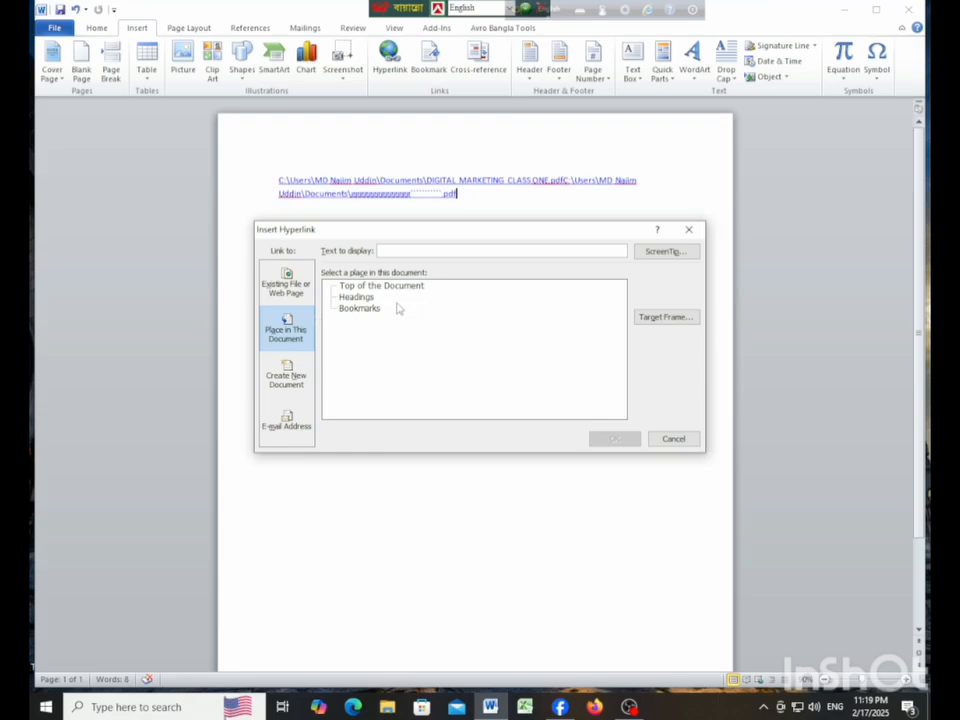
pyautogui.click(358, 286)
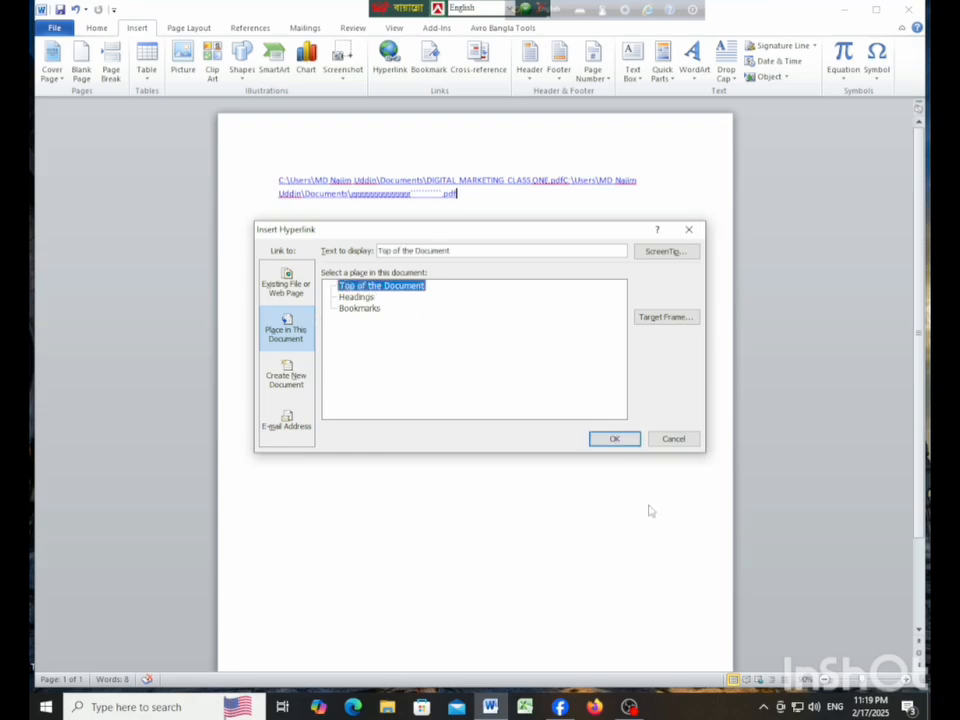
pyautogui.click(614, 439)
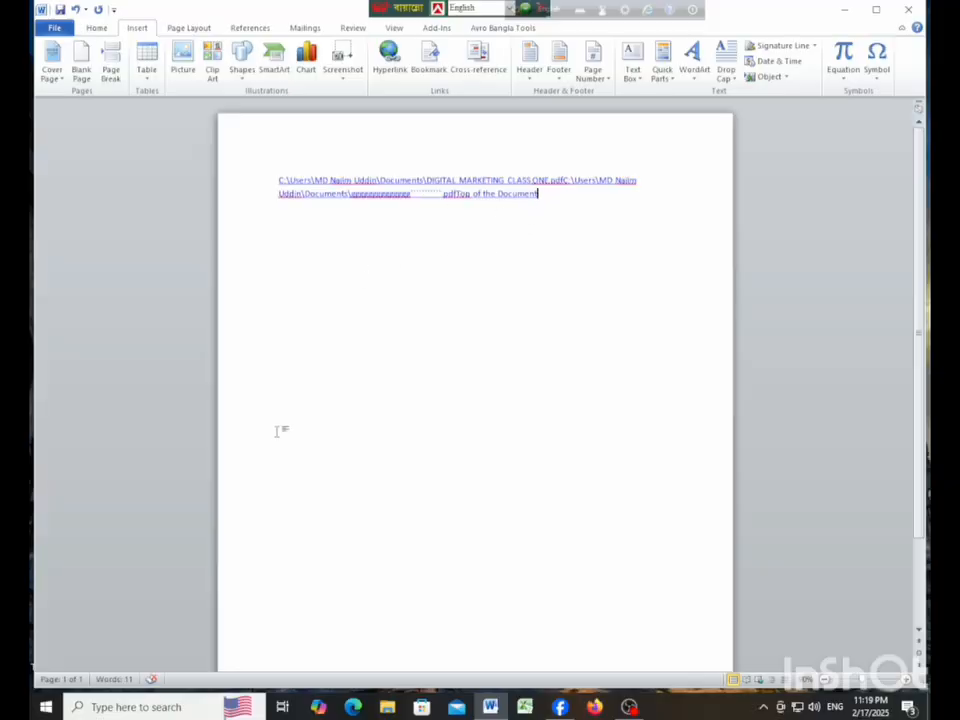
# Step: Examine the Create New Document and E-mail Address link options for a hyperlink without inserting one
pyautogui.click(390, 62)
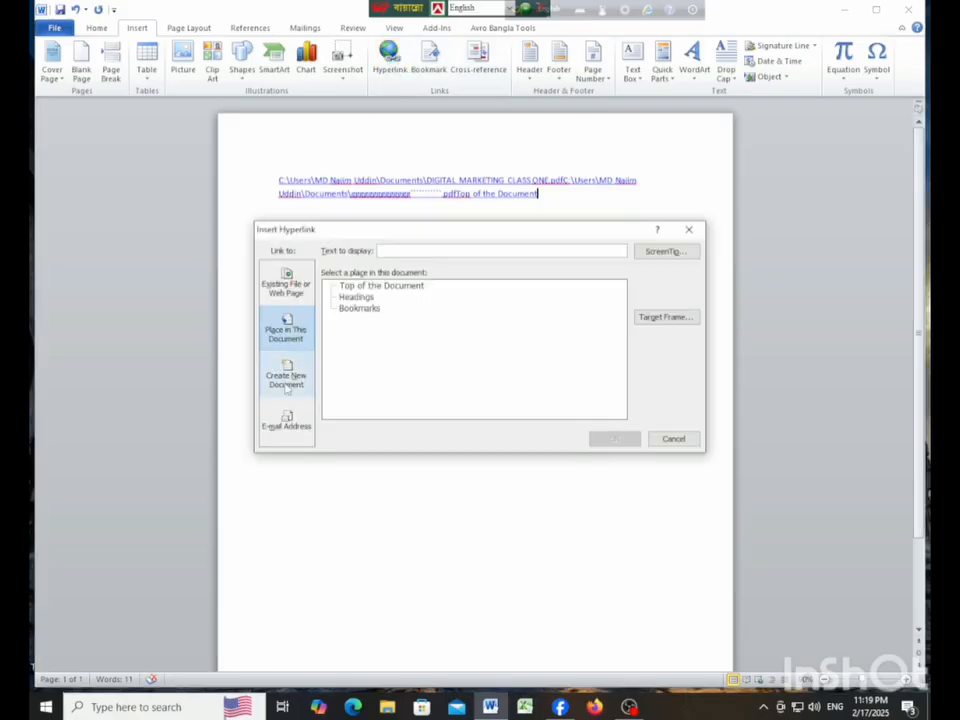
pyautogui.click(287, 382)
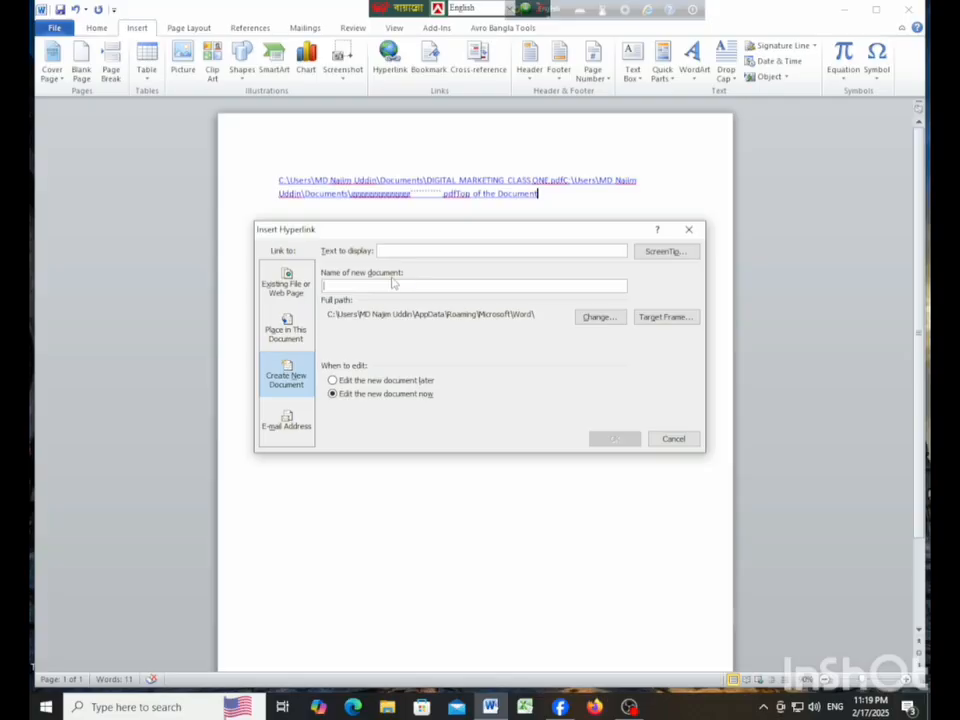
pyautogui.click(283, 424)
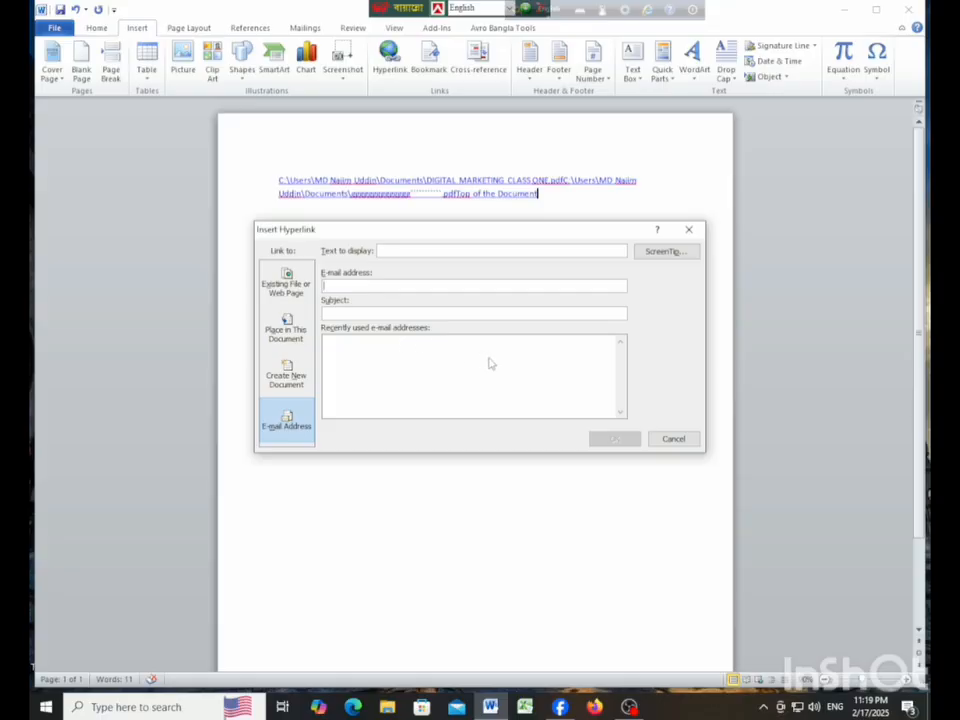
pyautogui.click(673, 440)
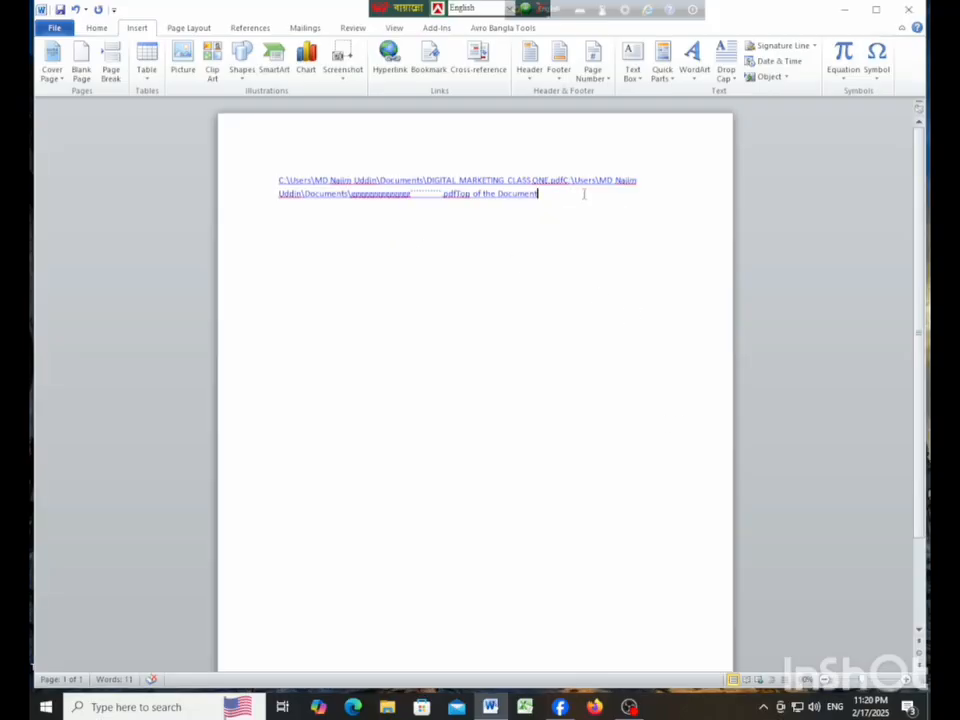
# Step: Delete all the hyperlinks from the document
pyautogui.hotkey('ctrl', 'a')
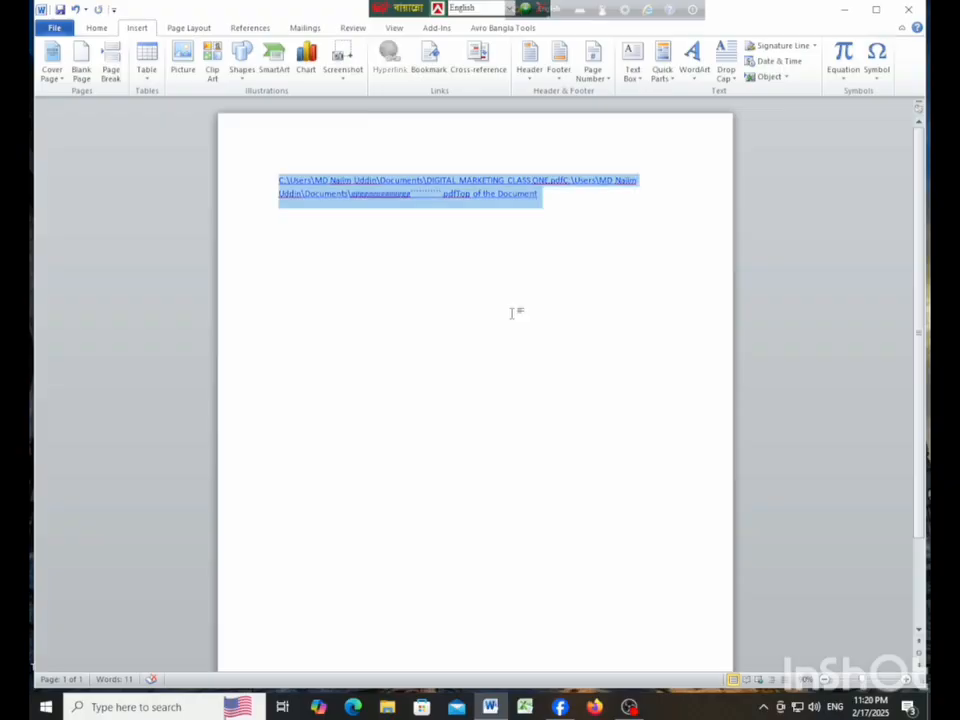
pyautogui.press('Delete')
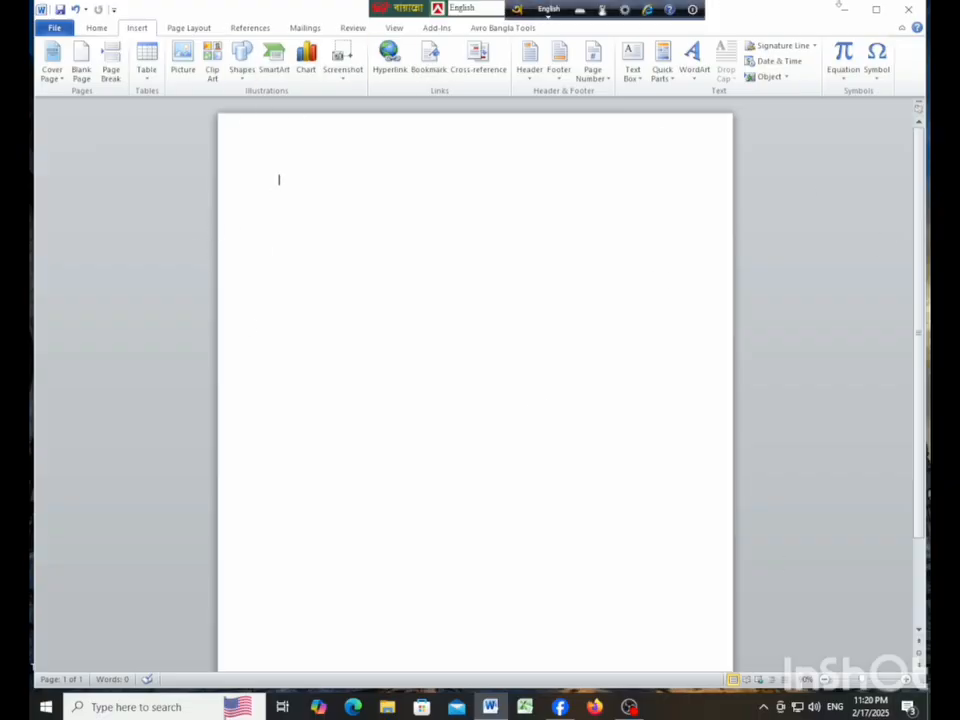
# Step: Insert a WordArt in the Fill - None, Outline - Accent 2 style and enlarge its box to about 1.48" by 5.52"
pyautogui.click(698, 70)
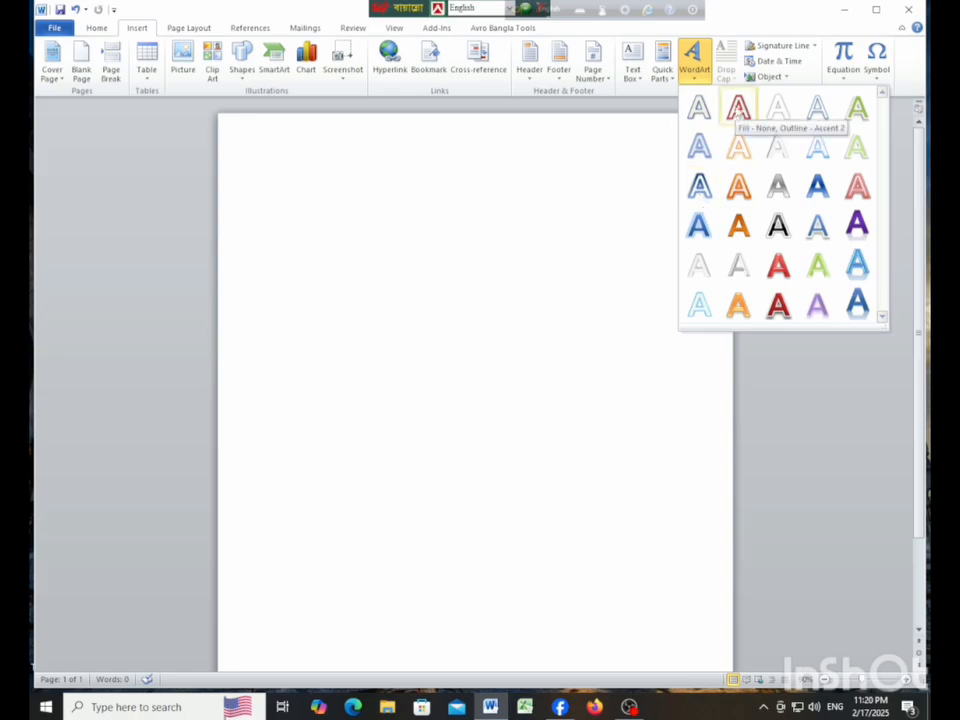
pyautogui.click(738, 108)
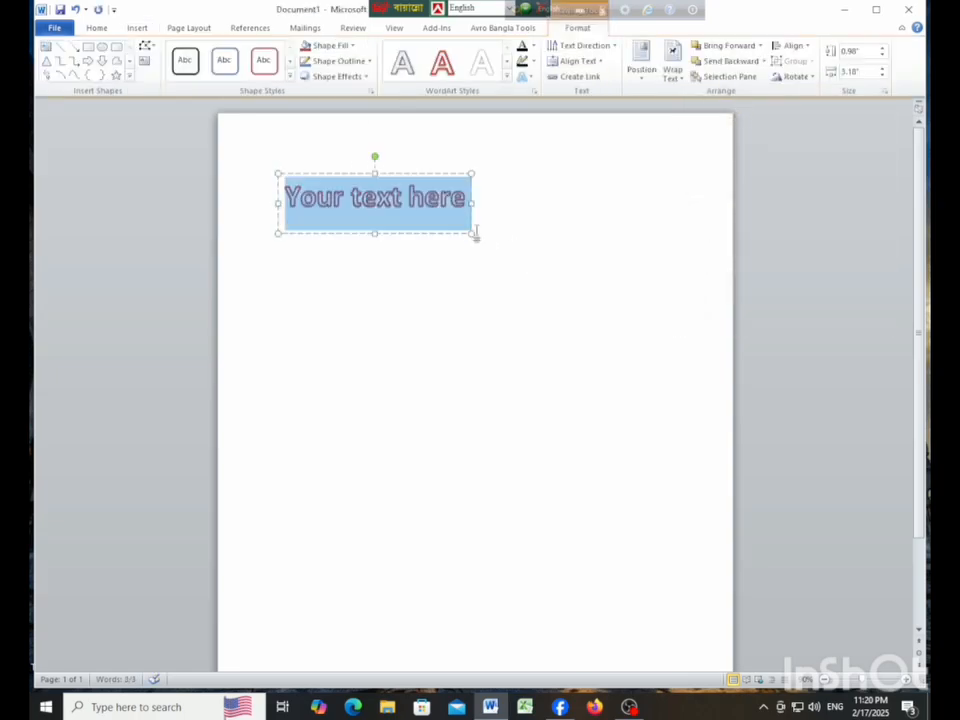
pyautogui.moveTo(474, 234); pyautogui.dragTo(612, 262)
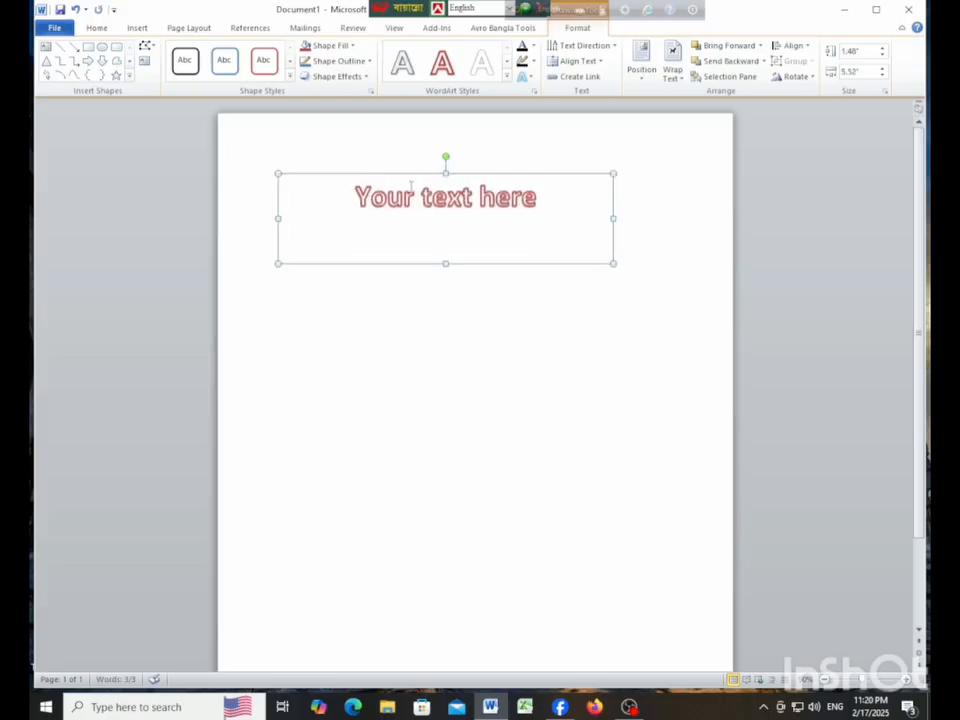
# Step: Replace the WordArt placeholder text with "MY NAME IS" followed by the person's name
pyautogui.click(547, 201)
pyautogui.press('BackSpace')
pyautogui.press('BackSpace')
pyautogui.press('BackSpace')
pyautogui.press('BackSpace')
pyautogui.press('BackSpace')
pyautogui.press('BackSpace')
pyautogui.press('BackSpace')
pyautogui.press('BackSpace')
pyautogui.press('BackSpace')
pyautogui.press('BackSpace')
pyautogui.press('BackSpace')
pyautogui.press('BackSpace')
pyautogui.press('BackSpace')
pyautogui.press('BackSpace')
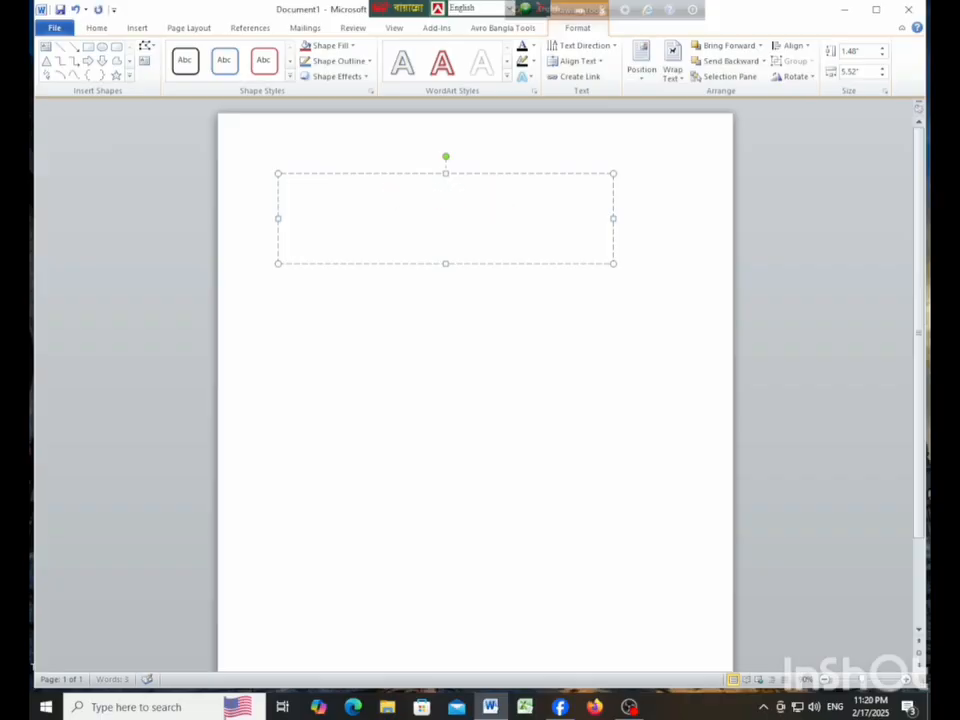
pyautogui.write('MY')
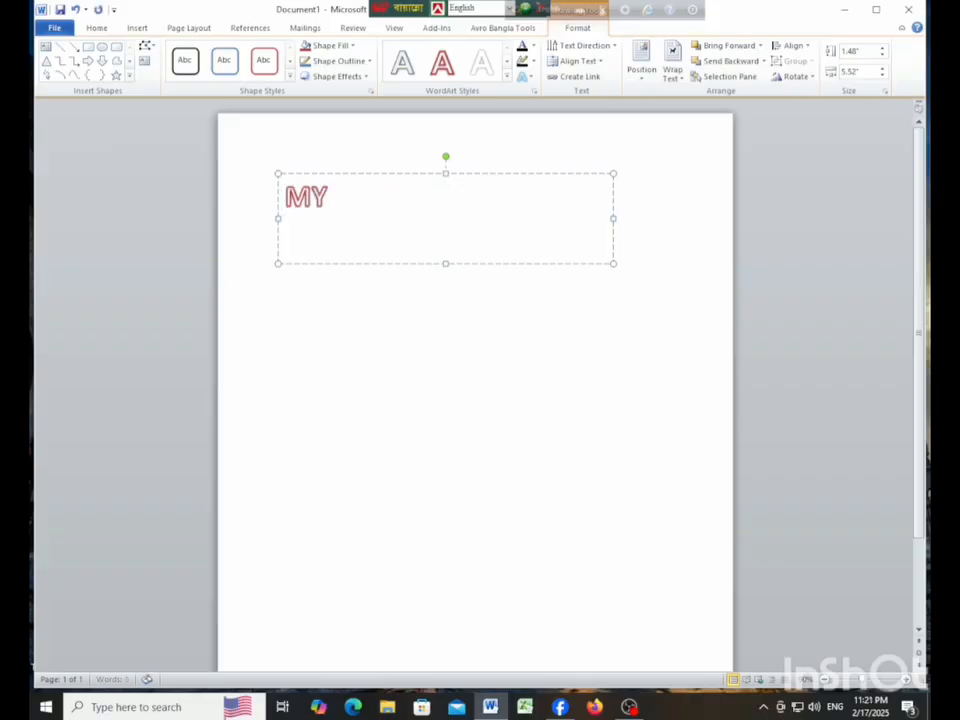
pyautogui.write(' NA')
pyautogui.press('BackSpace')
pyautogui.write('NAME IS')
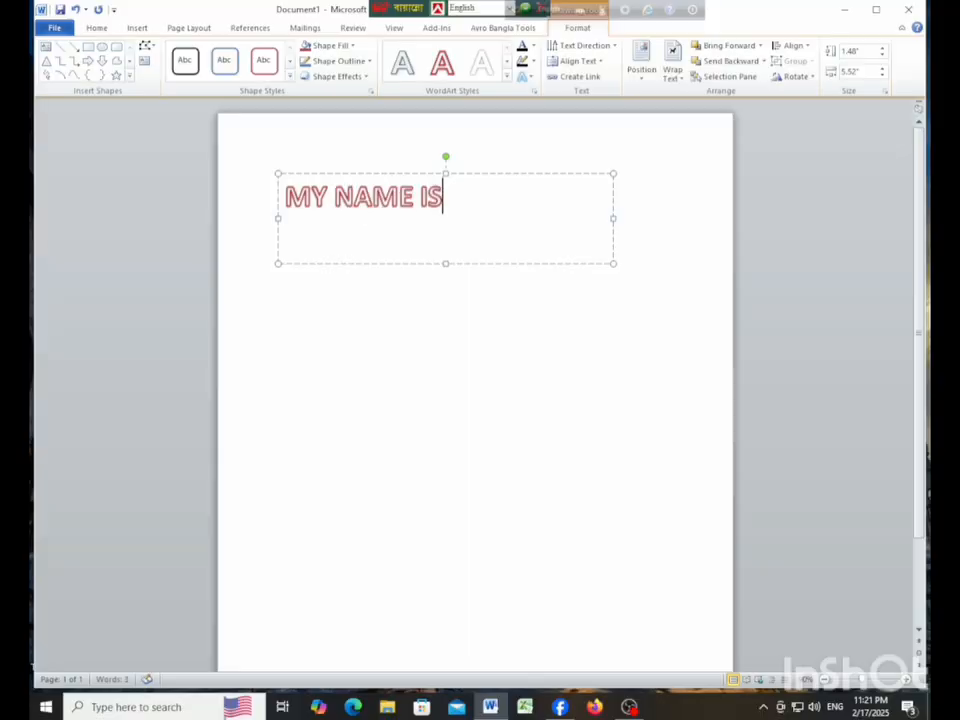
pyautogui.write(' MD NAJIM')
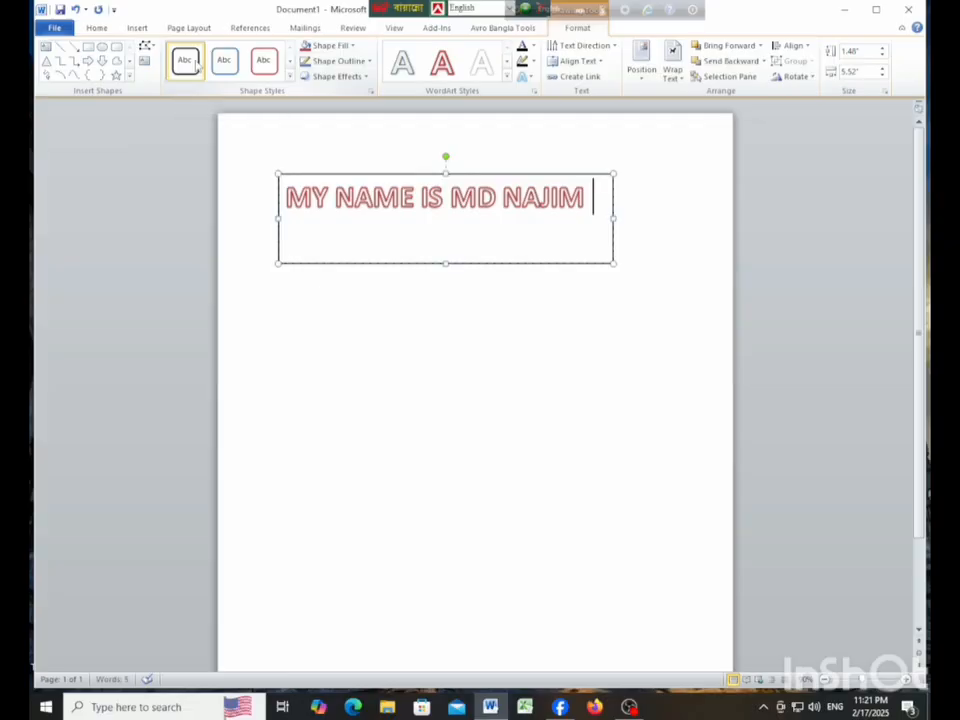
# Step: Try the blue and red outline shape styles on the WordArt box and settle on Colored Fill - Black, Dark 1
pyautogui.click(224, 63)
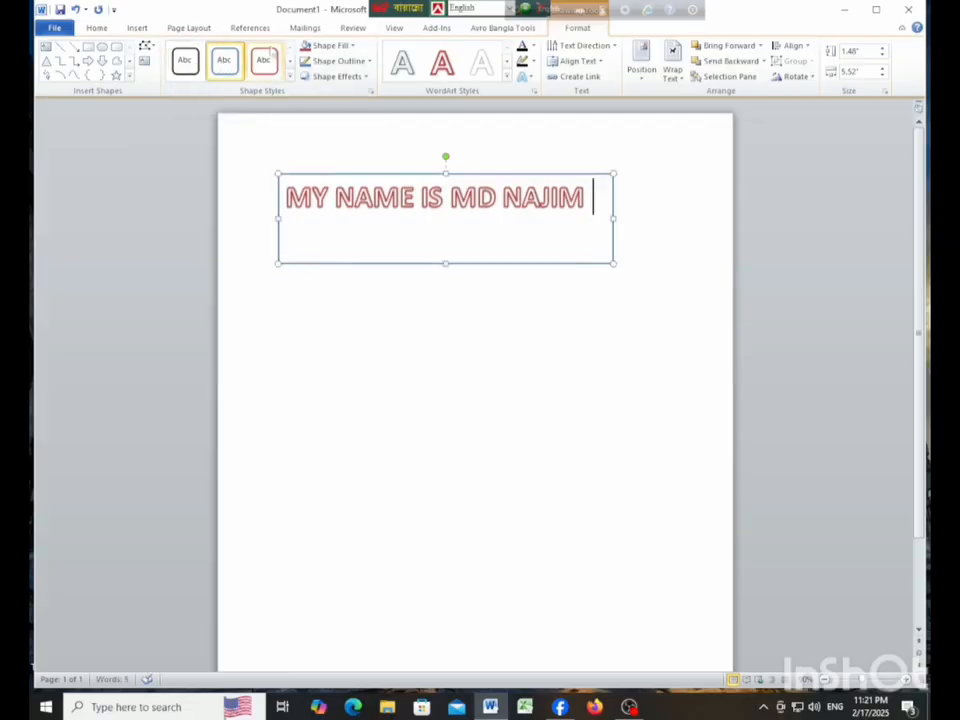
pyautogui.click(263, 60)
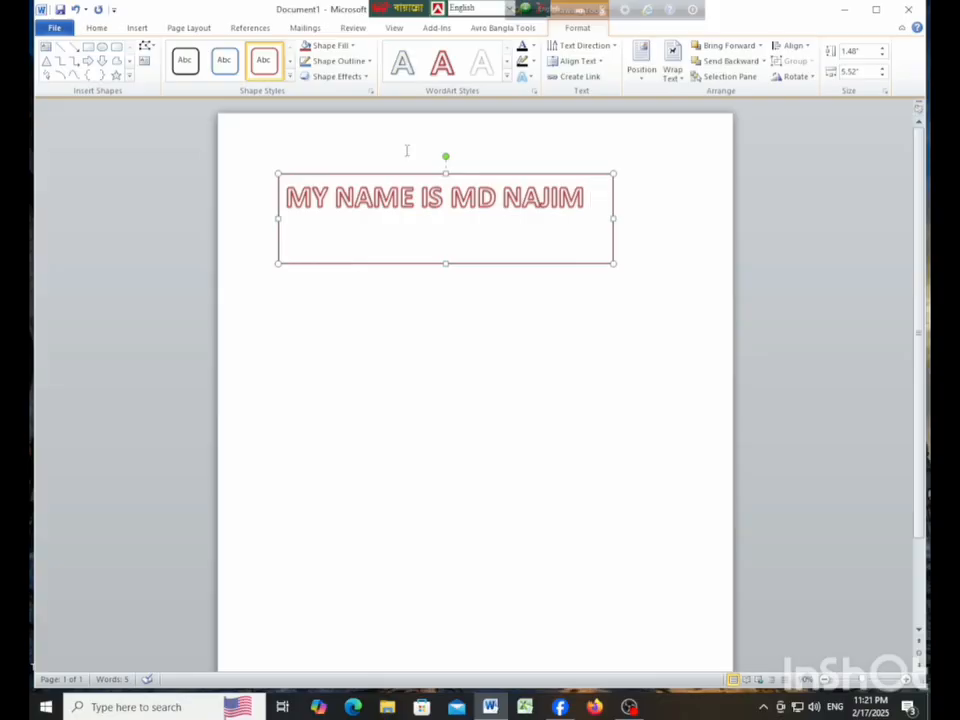
pyautogui.click(289, 77)
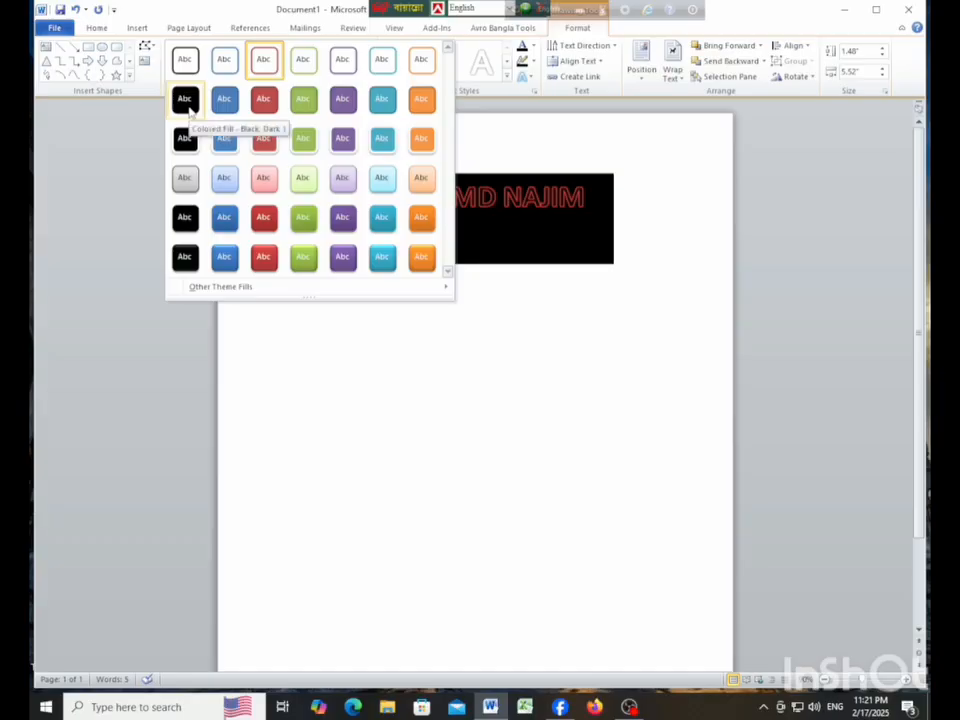
pyautogui.click(187, 102)
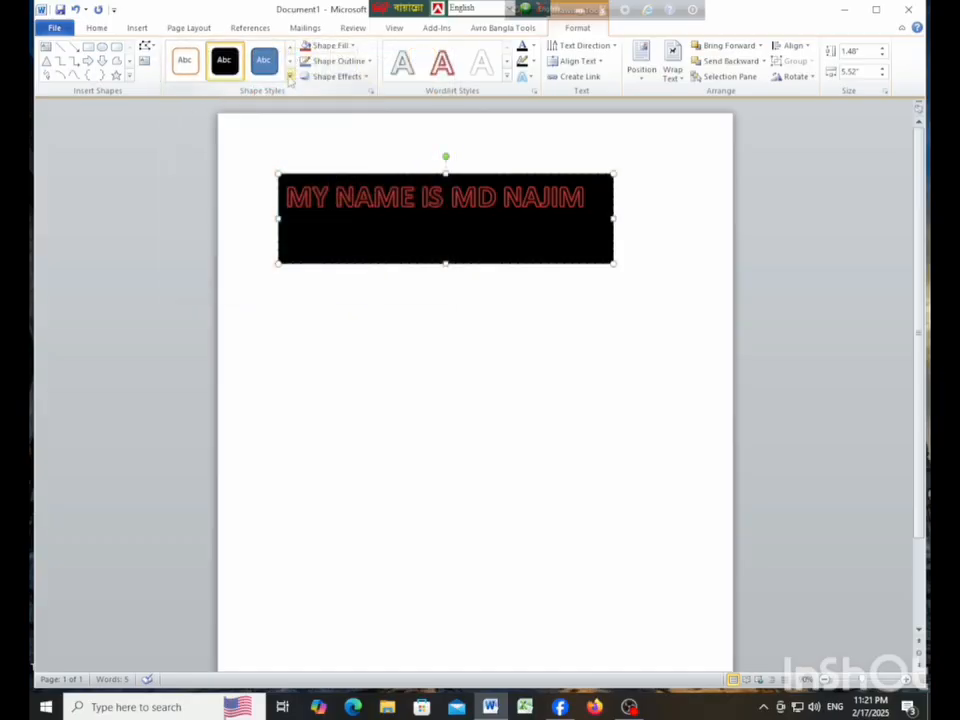
# Step: Try the red and subtle olive green shape styles on the WordArt box and settle on Colored Outline - Black, Dark 1
pyautogui.click(289, 77)
pyautogui.click(264, 135)
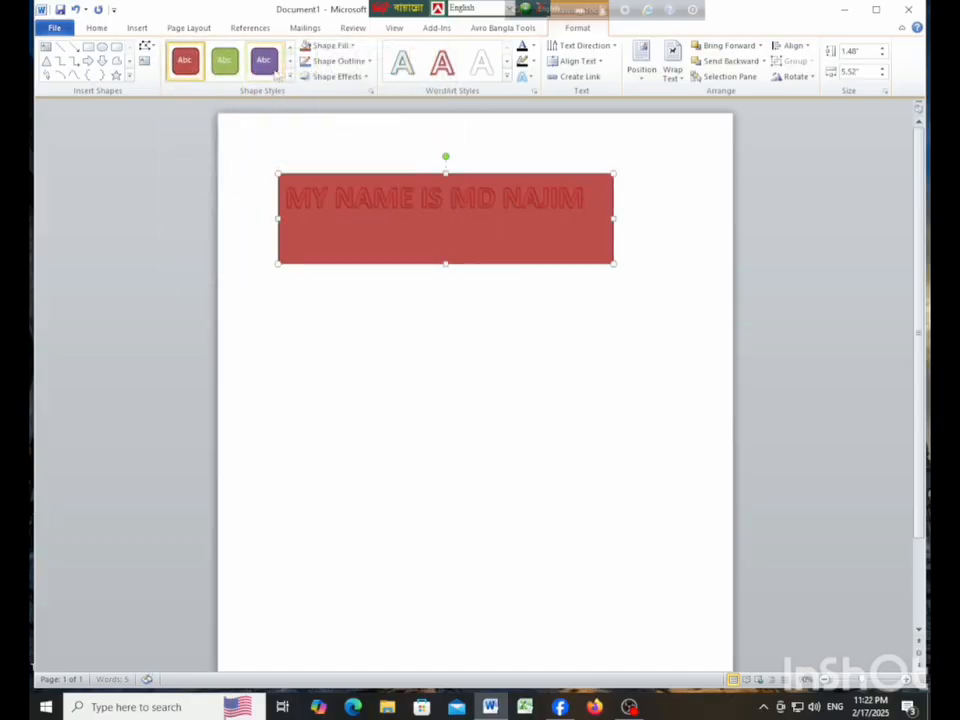
pyautogui.click(289, 77)
pyautogui.click(265, 138)
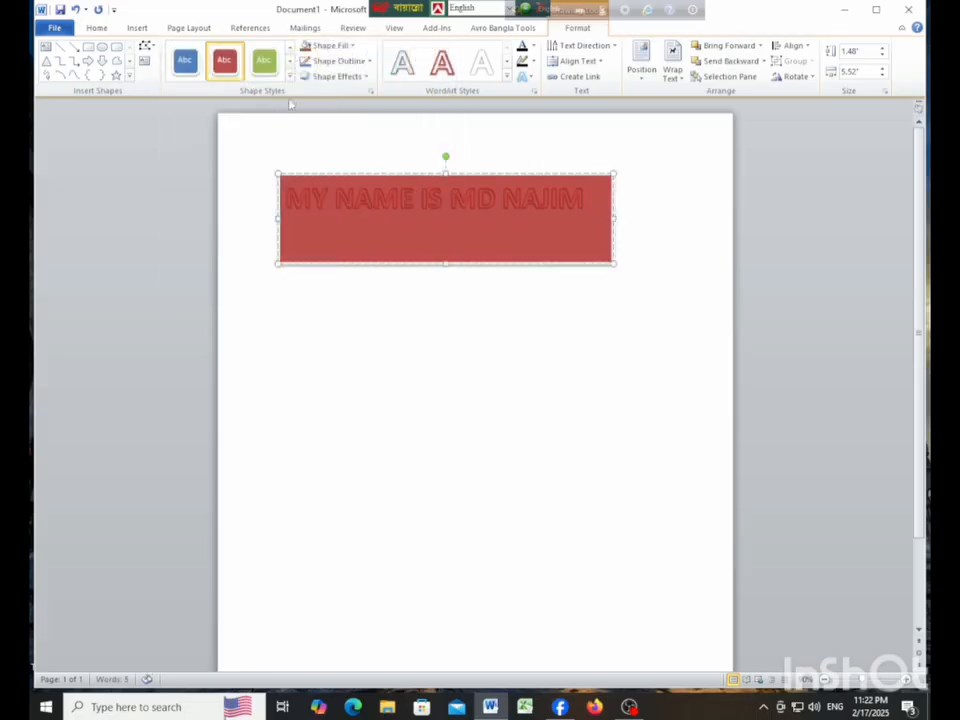
pyautogui.click(289, 77)
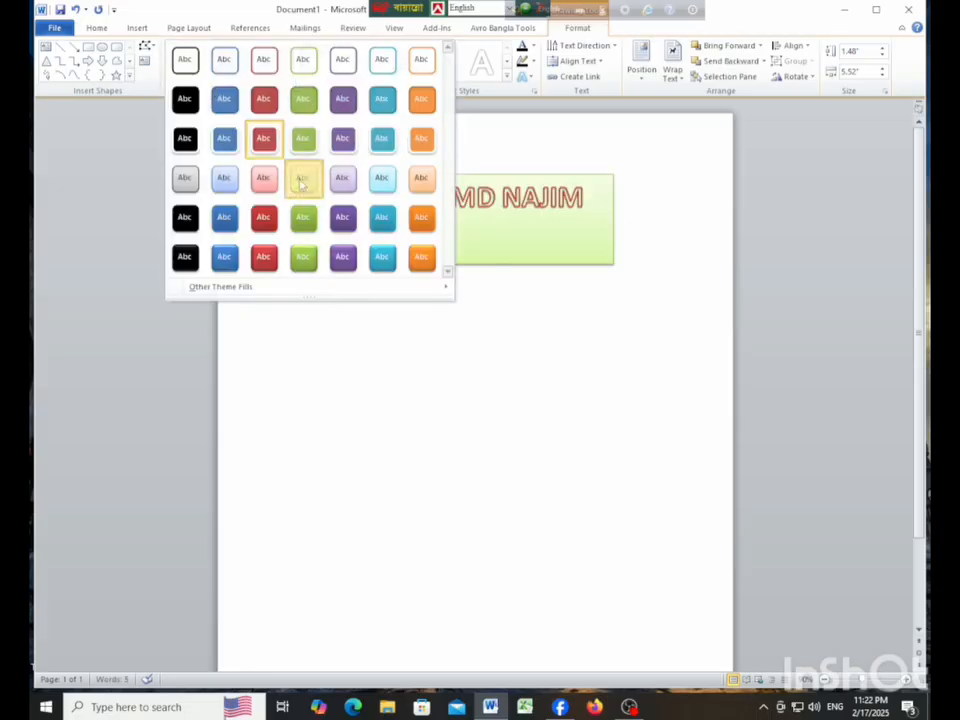
pyautogui.click(300, 180)
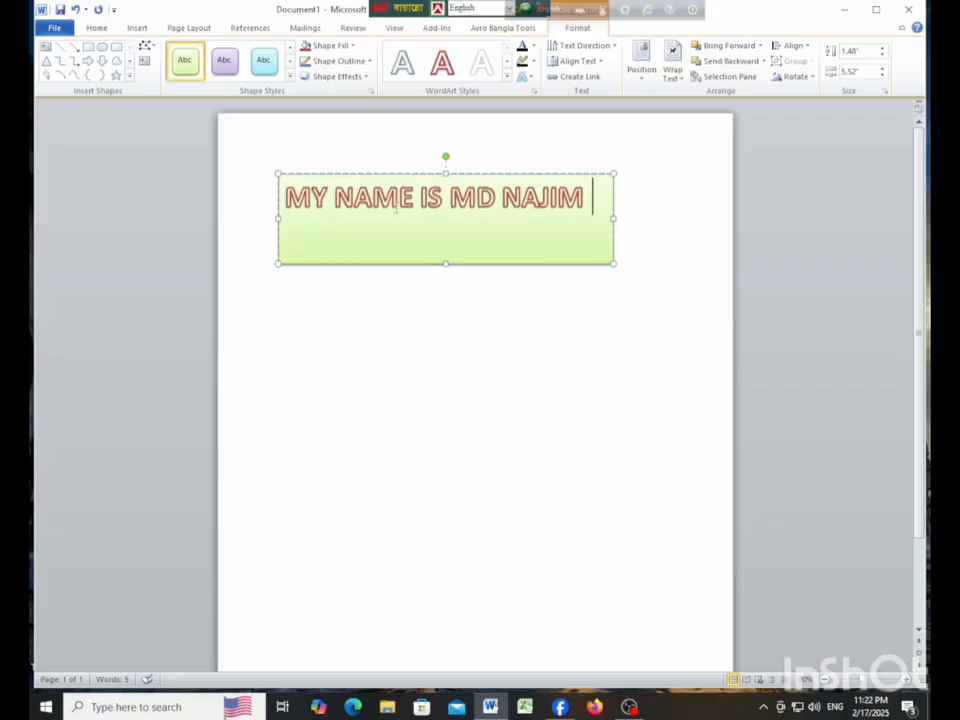
pyautogui.click(289, 77)
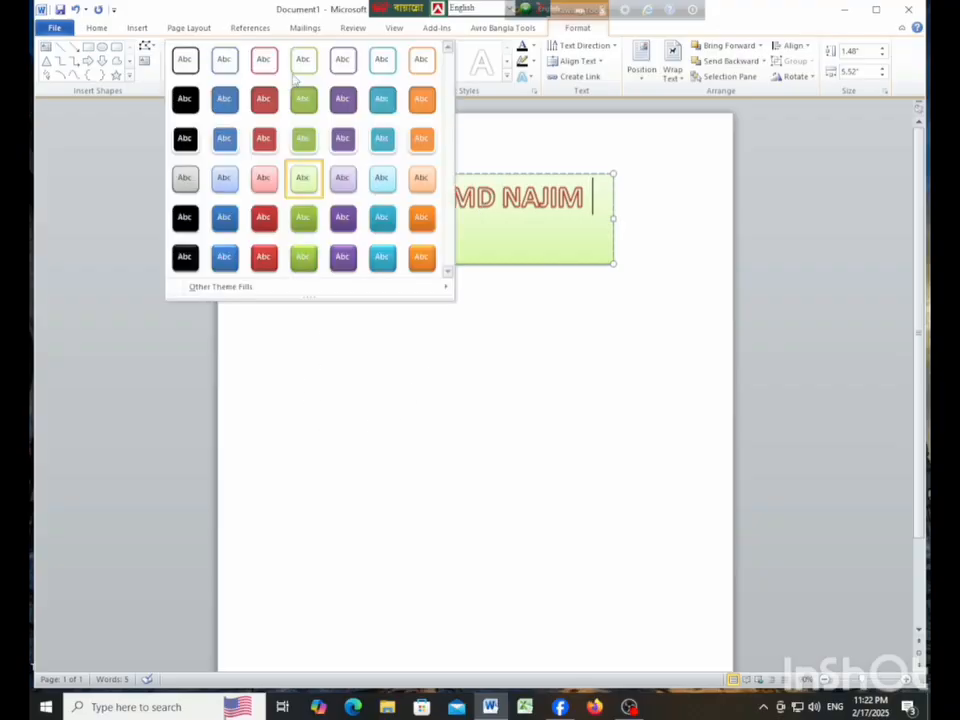
pyautogui.click(185, 62)
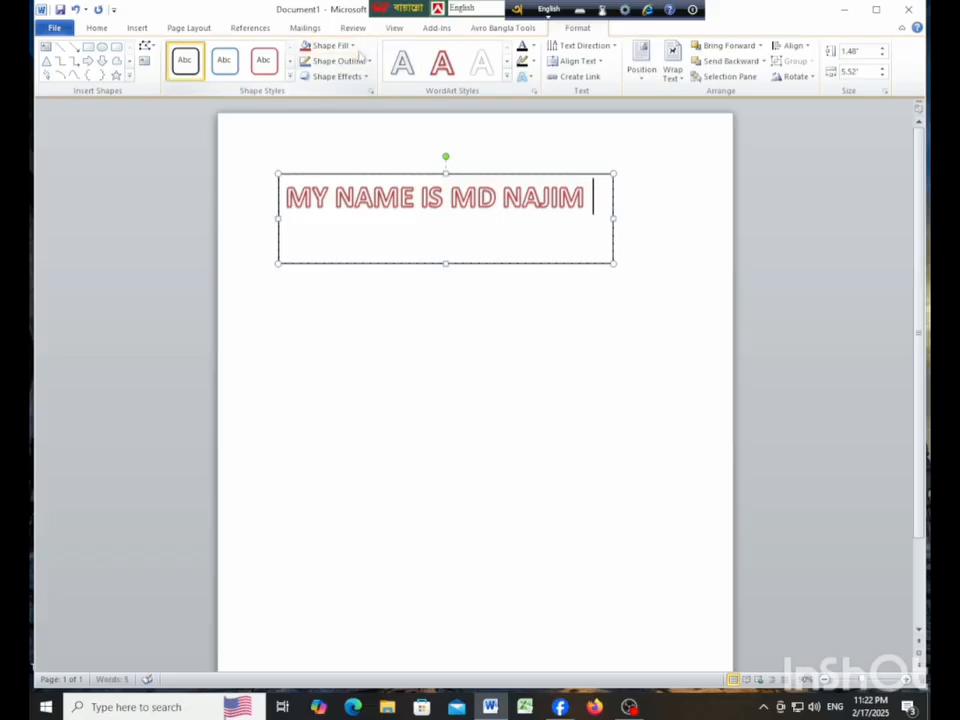
pyautogui.click(353, 46)
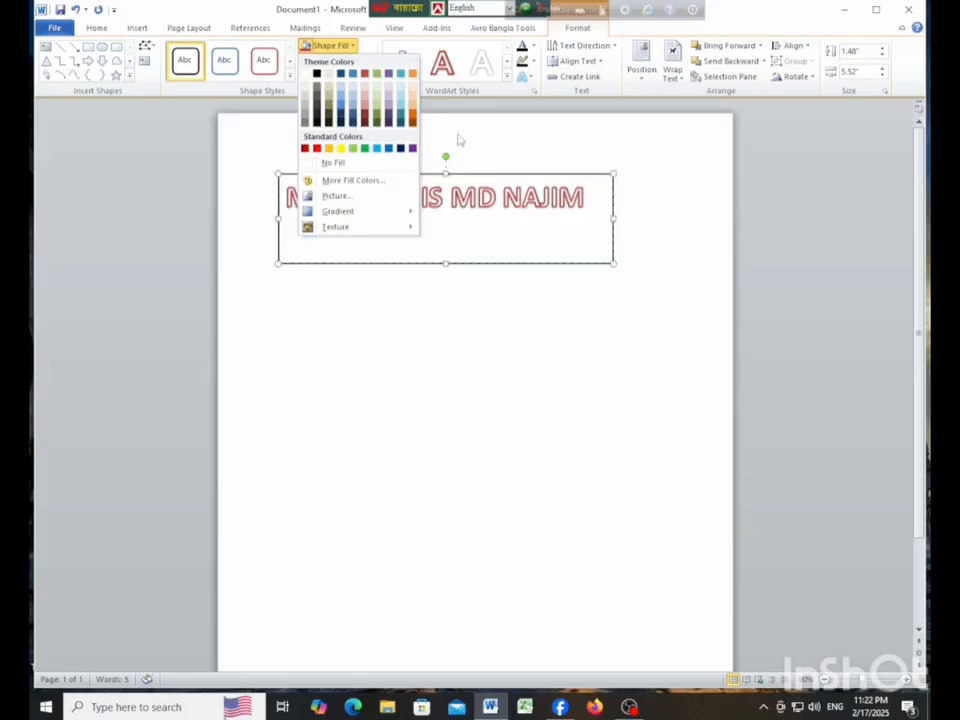
pyautogui.press('Escape')
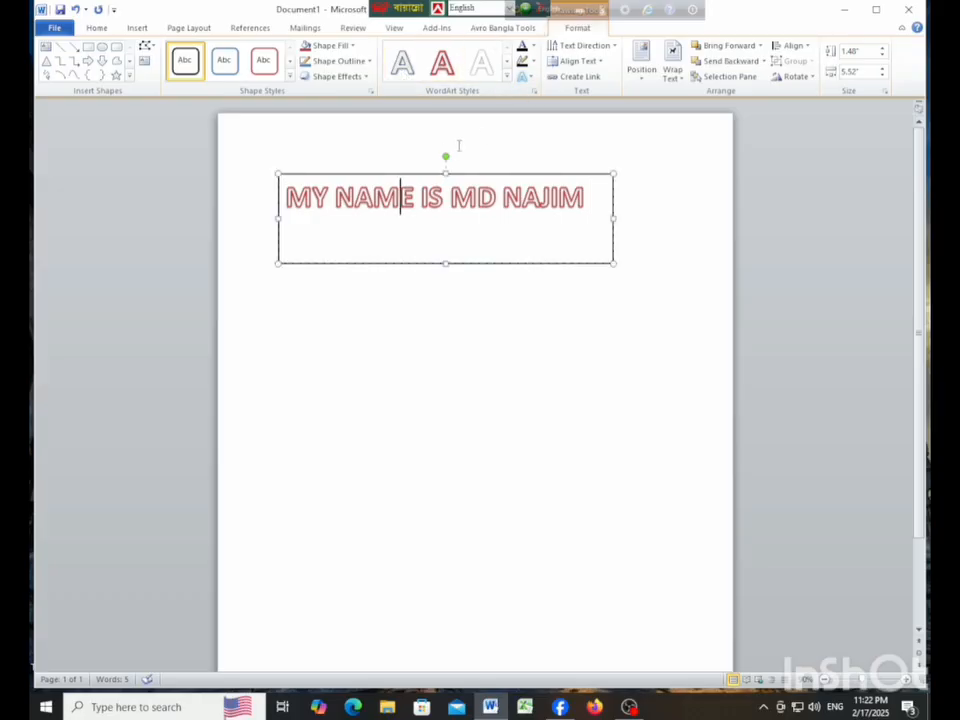
pyautogui.click(319, 149)
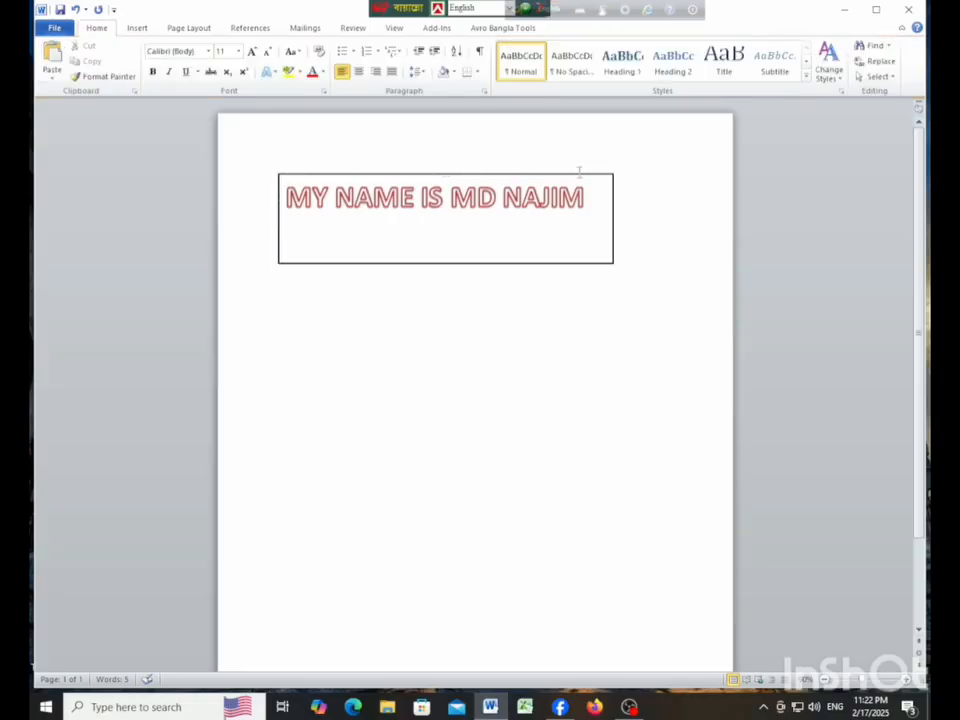
pyautogui.click(523, 199)
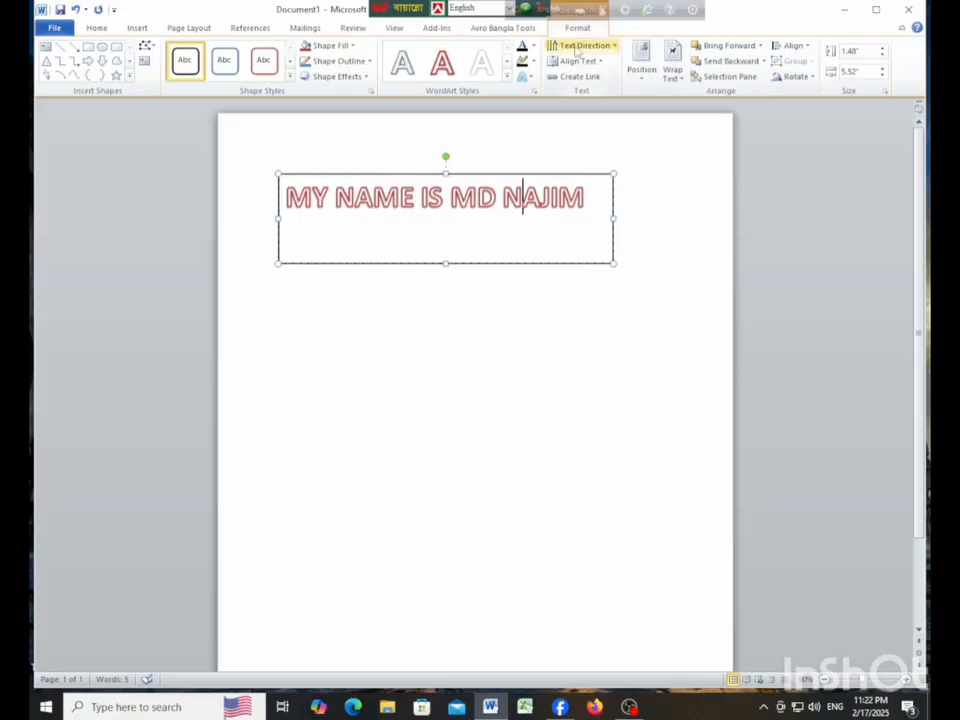
# Step: Try positioning the WordArt box at the page's upper-left corner with text wrapping
pyautogui.click(643, 68)
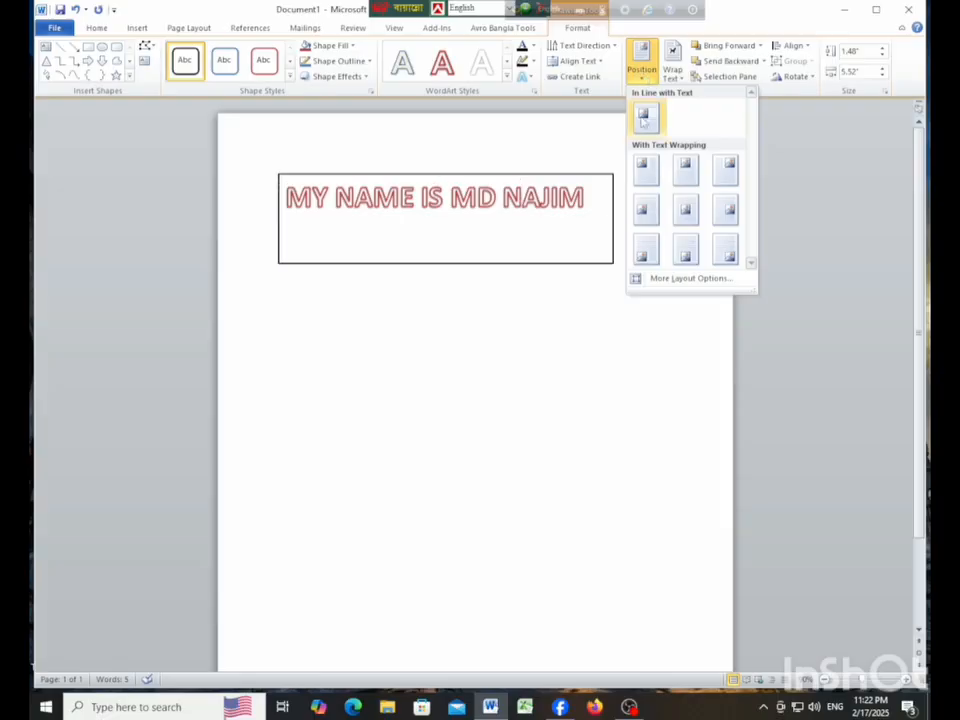
pyautogui.click(646, 168)
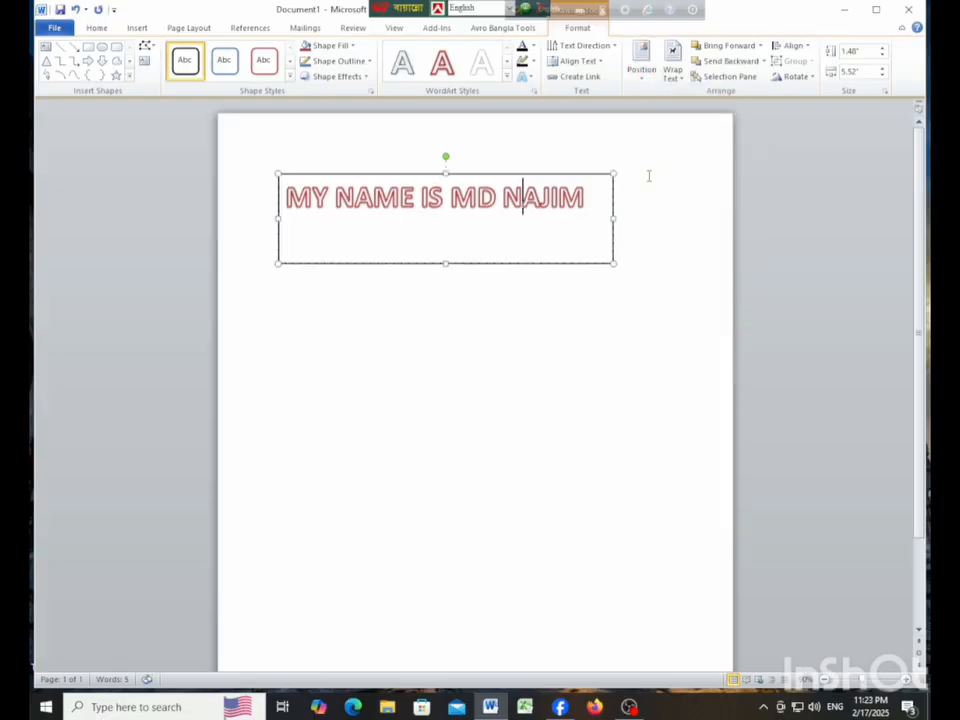
pyautogui.moveTo(598, 250); pyautogui.dragTo(286, 198)
pyautogui.click(641, 62)
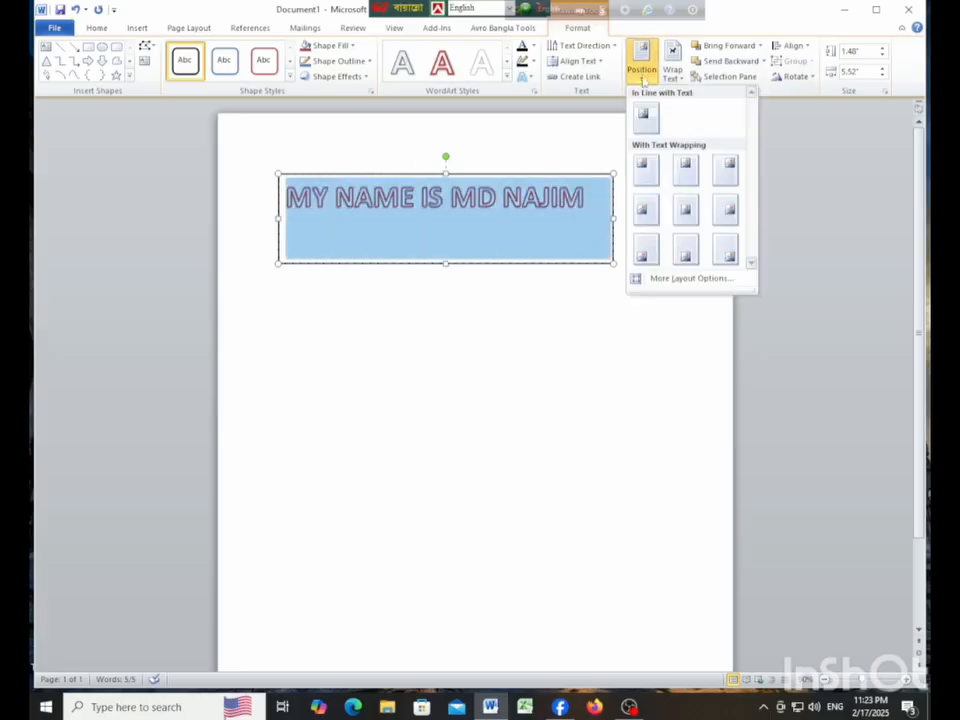
pyautogui.click(650, 184)
pyautogui.click(643, 236)
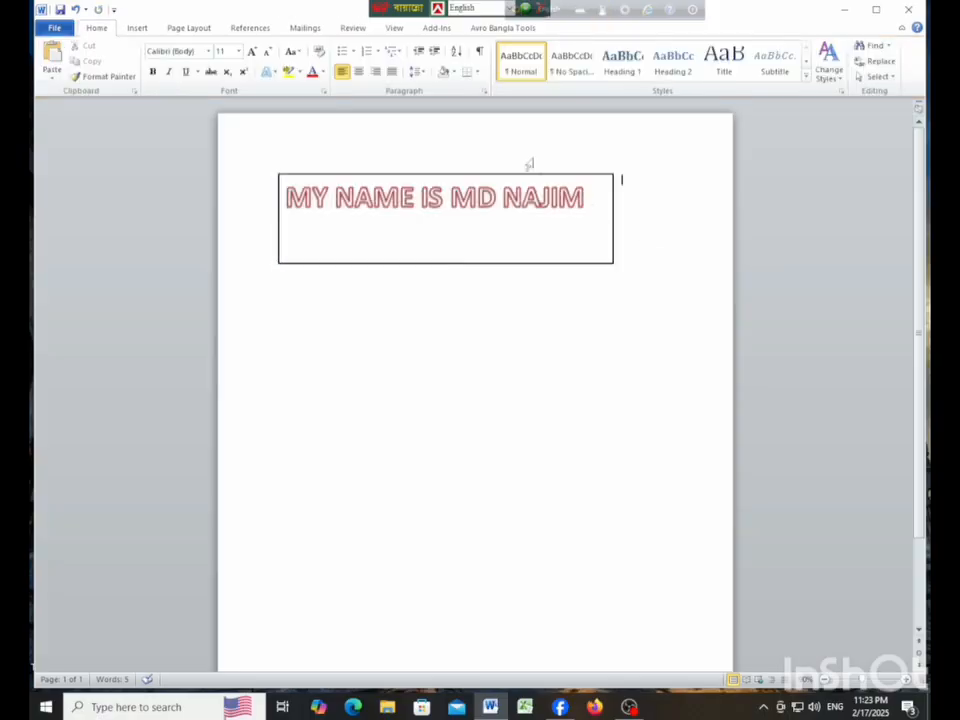
# Step: Delete the text after "MY NAME" in the WordArt and remove the whole box from the page
pyautogui.moveTo(594, 197); pyautogui.dragTo(284, 199)
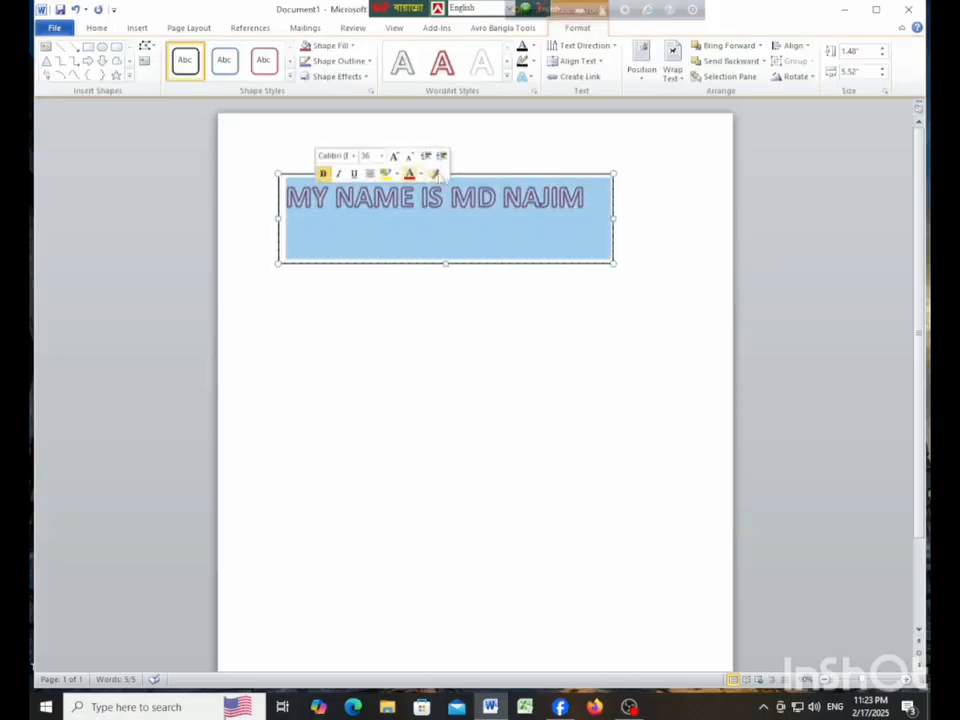
pyautogui.click(630, 214)
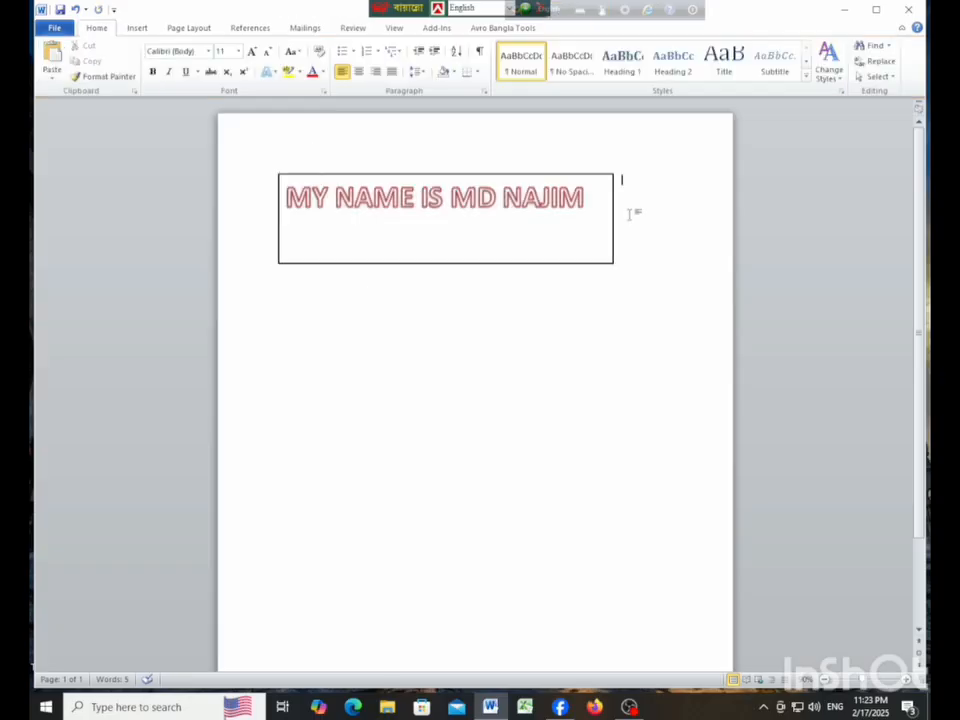
pyautogui.click(145, 30)
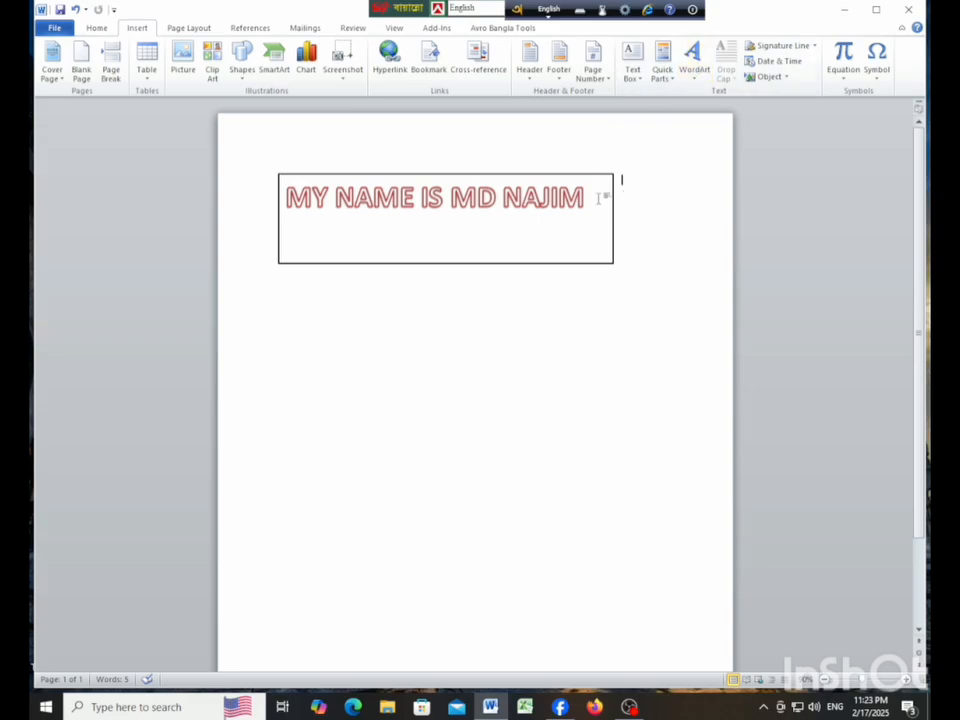
pyautogui.moveTo(608, 200); pyautogui.dragTo(447, 203)
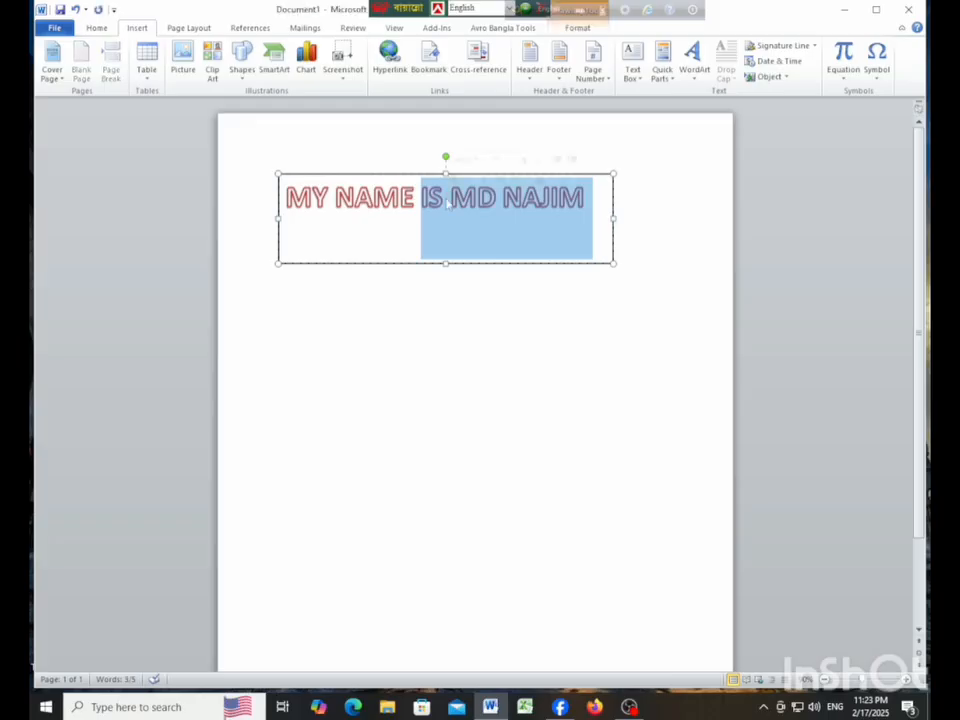
pyautogui.press('BackSpace')
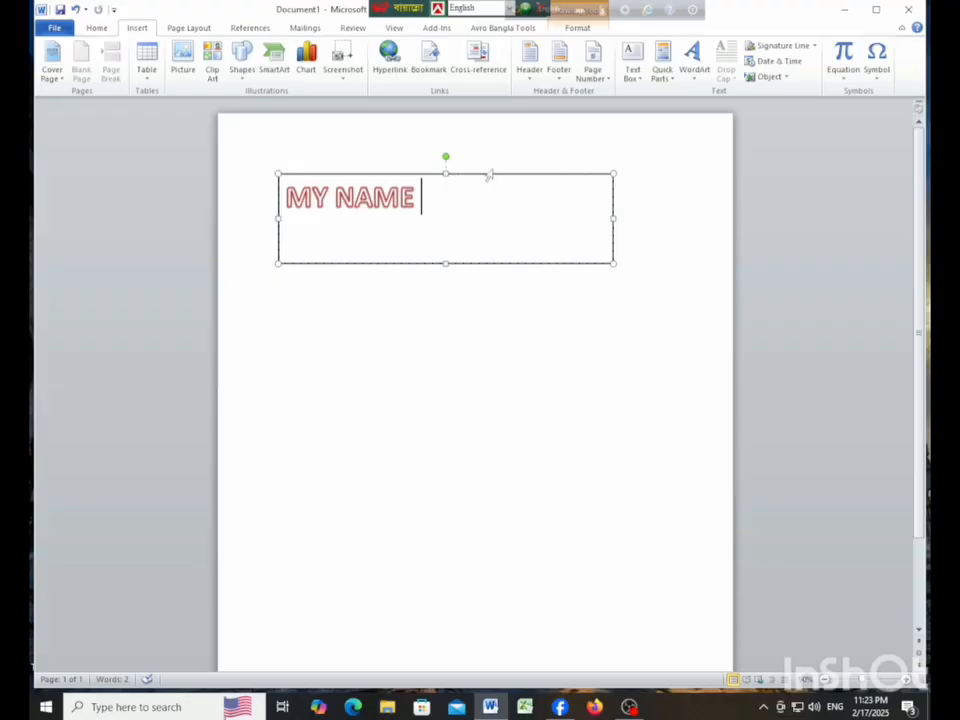
pyautogui.click(492, 175)
pyautogui.press('Delete')
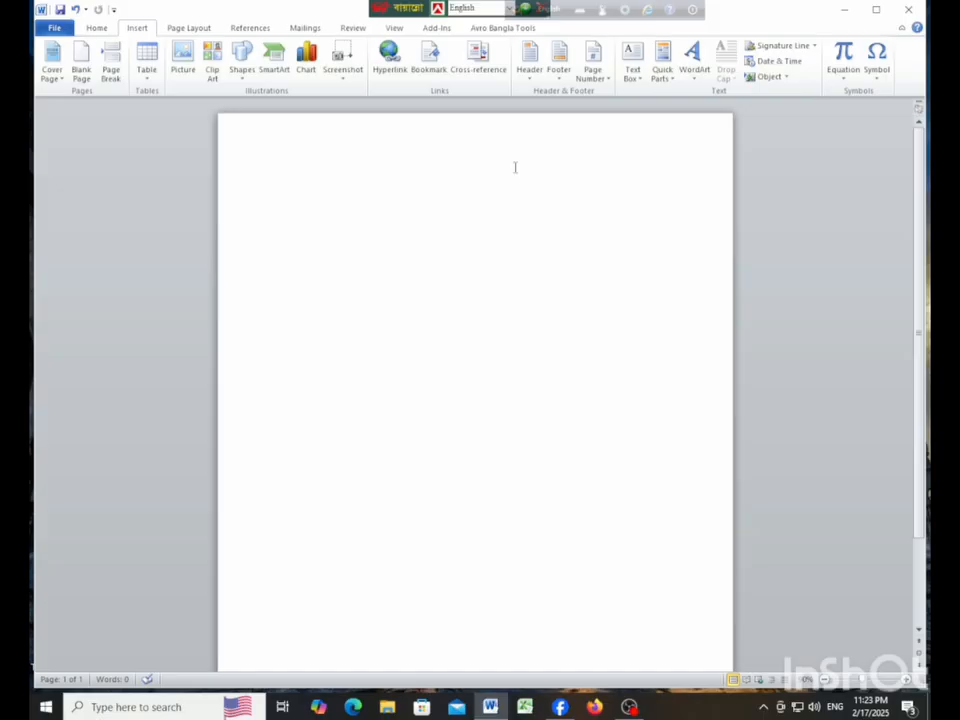
# Step: Insert a new blank equation on the page and delete it
pyautogui.click(846, 78)
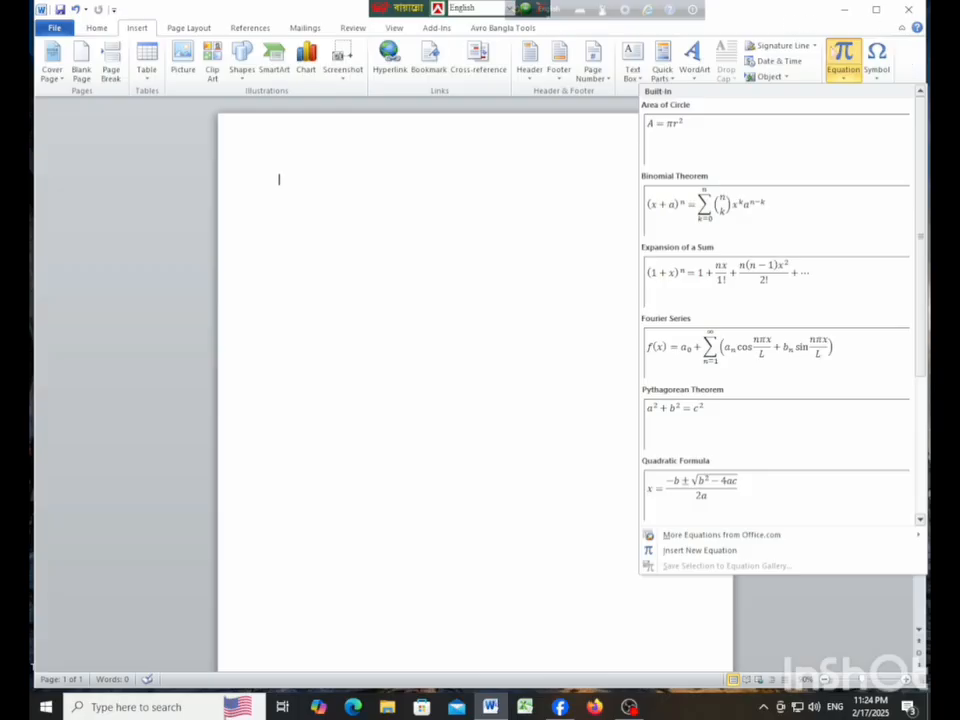
pyautogui.click(843, 68)
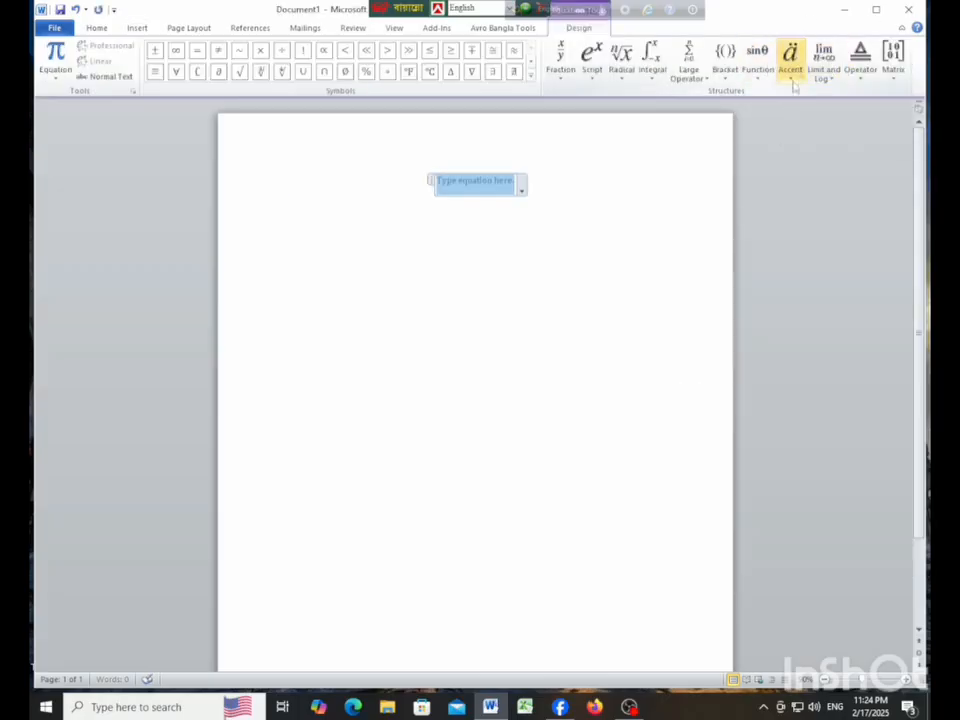
pyautogui.press('Delete')
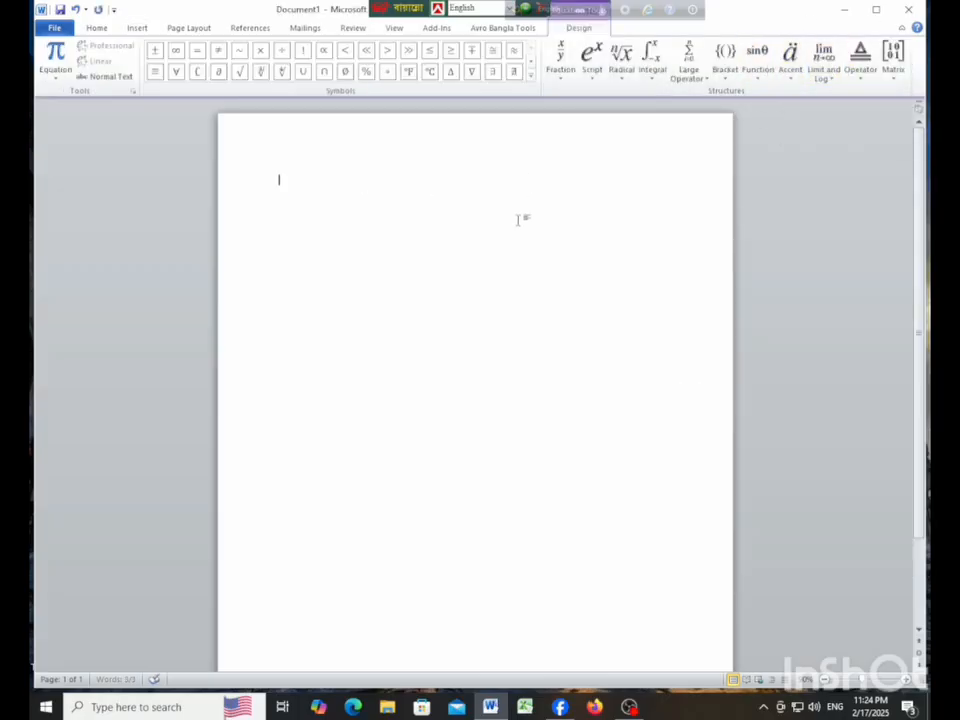
# Step: Insert the built-in Area of Circle equation and replace its right-hand terms with 54 and the exponent 8
pyautogui.click(135, 28)
pyautogui.click(845, 70)
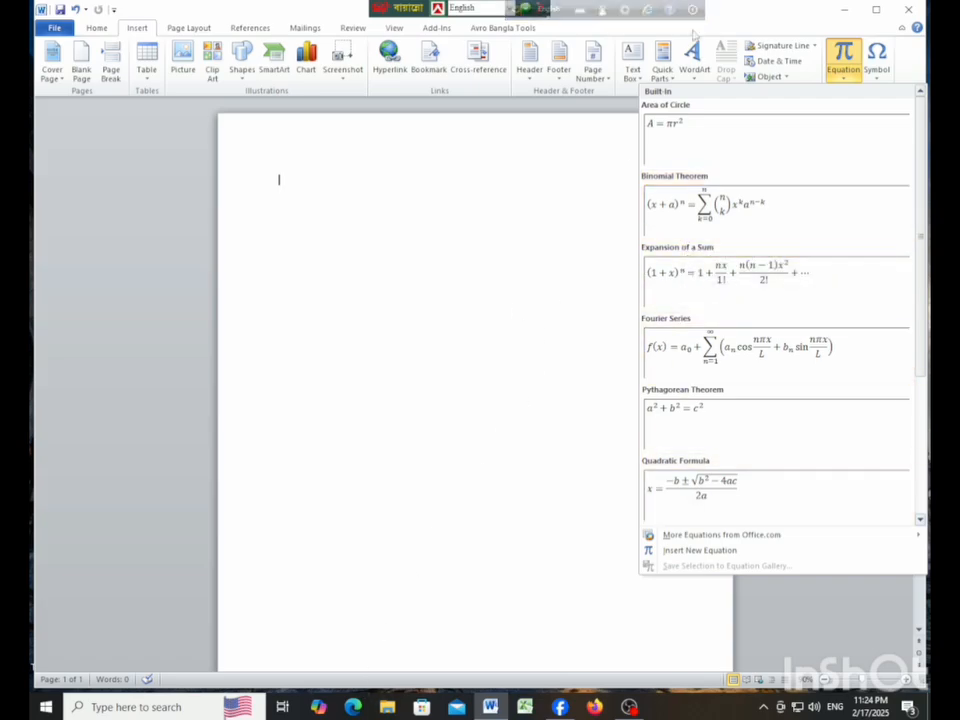
pyautogui.click(717, 140)
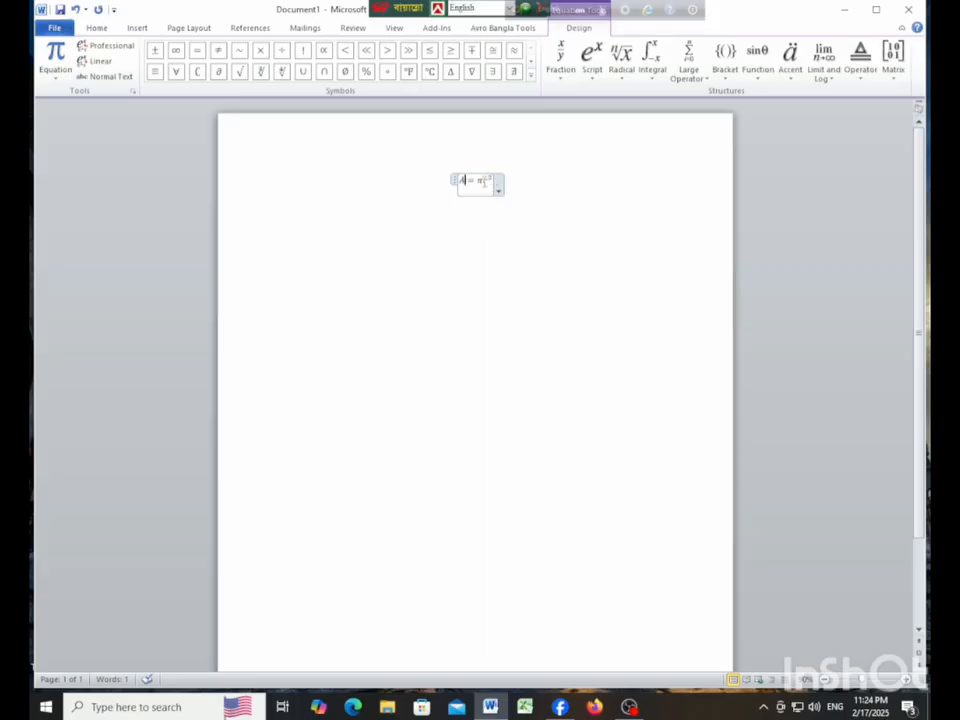
pyautogui.press('BackSpace')
pyautogui.write('5')
pyautogui.press('BackSpace')
pyautogui.write('8')
# Step: Delete the edited Area of Circle equation from the page
pyautogui.click(96, 27)
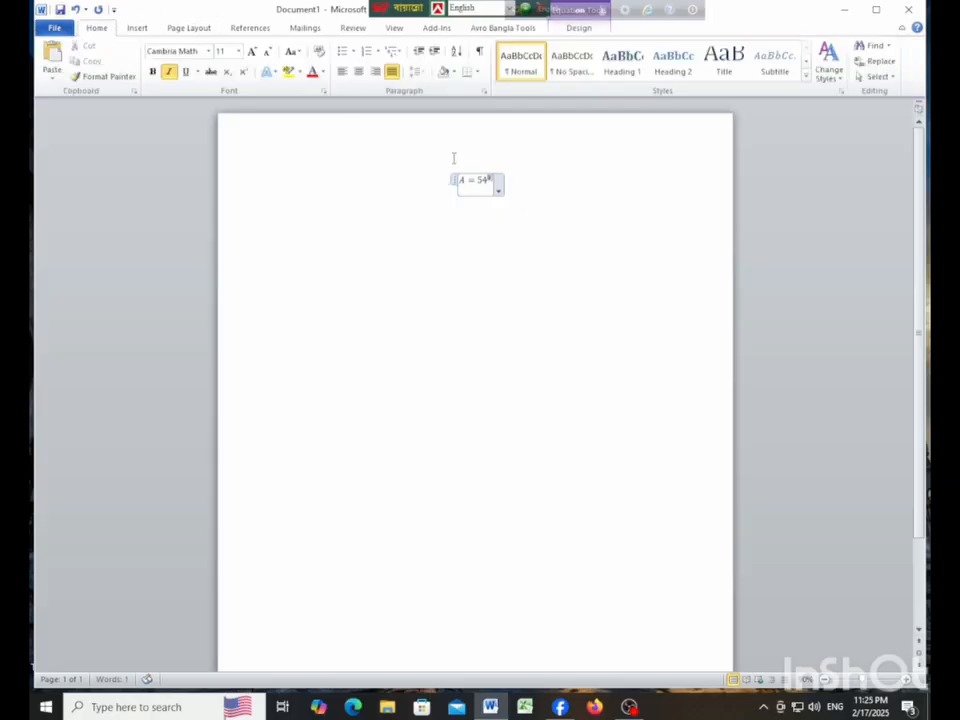
pyautogui.moveTo(453, 165); pyautogui.dragTo(546, 221)
pyautogui.press('Delete')
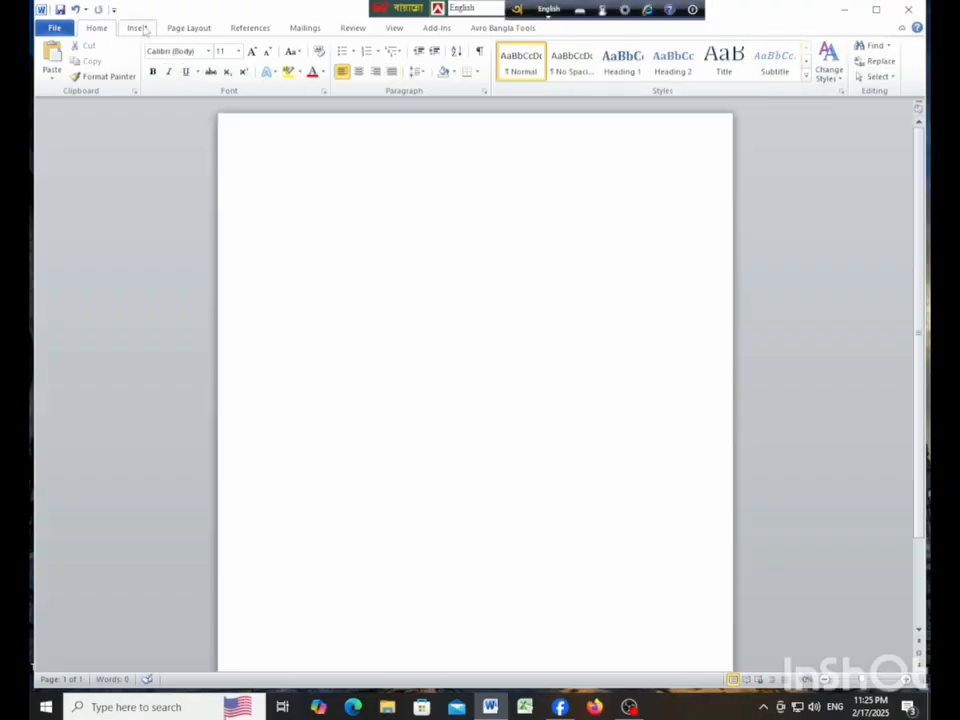
# Step: Insert the built-in Binomial Theorem equation on the empty page
pyautogui.click(137, 27)
pyautogui.click(842, 80)
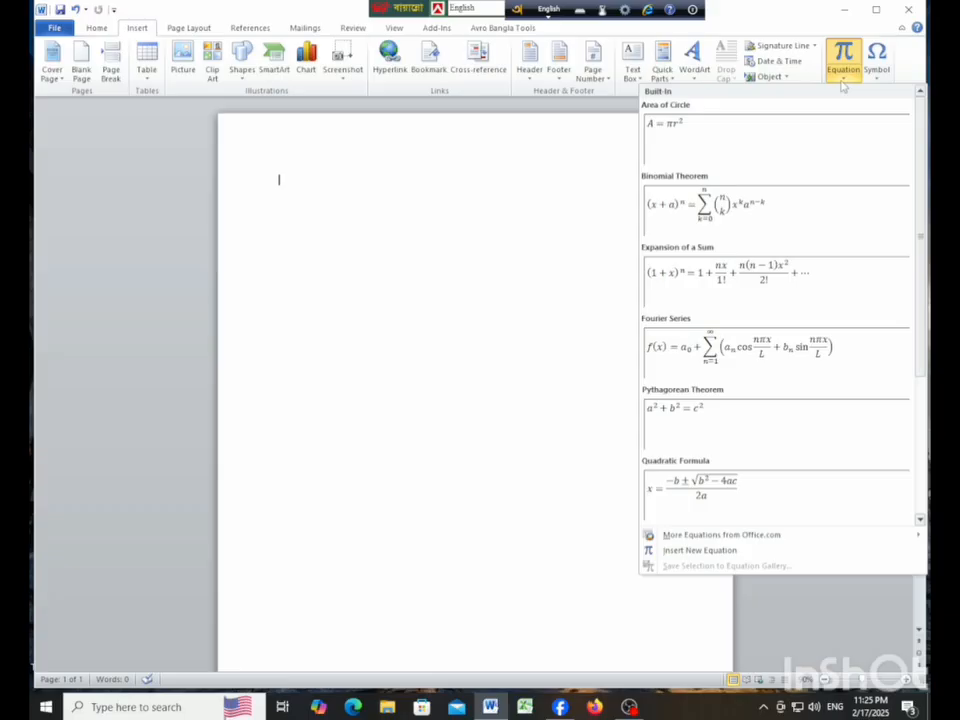
pyautogui.click(688, 218)
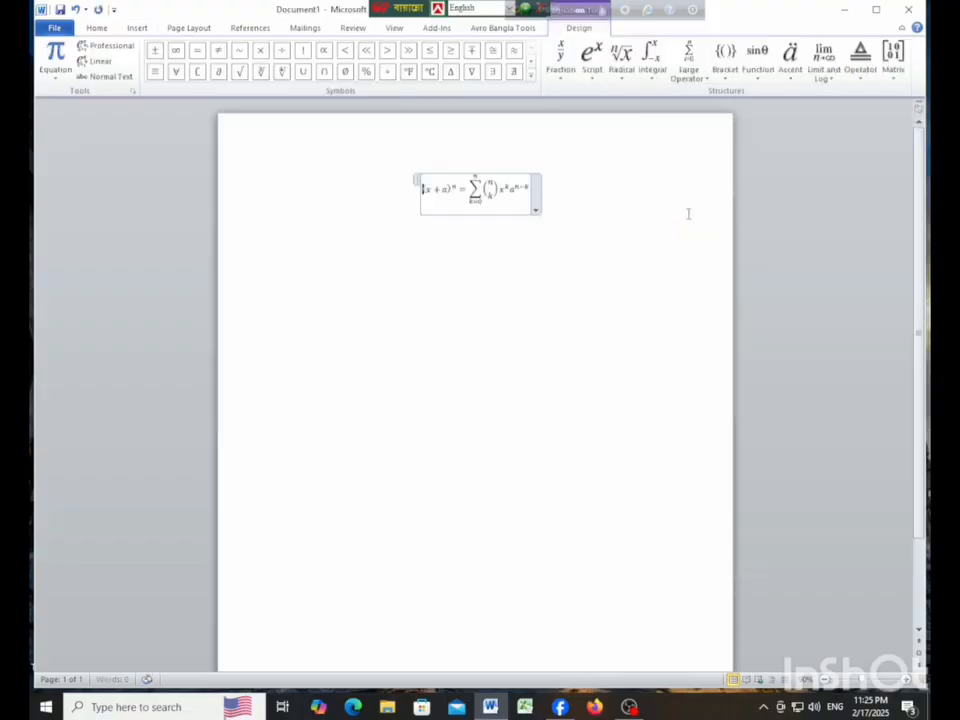
# Step: Enlarge the whole Binomial Theorem equation in small font-size increments until it fills most of the page width
pyautogui.click(536, 212)
pyautogui.click(537, 213)
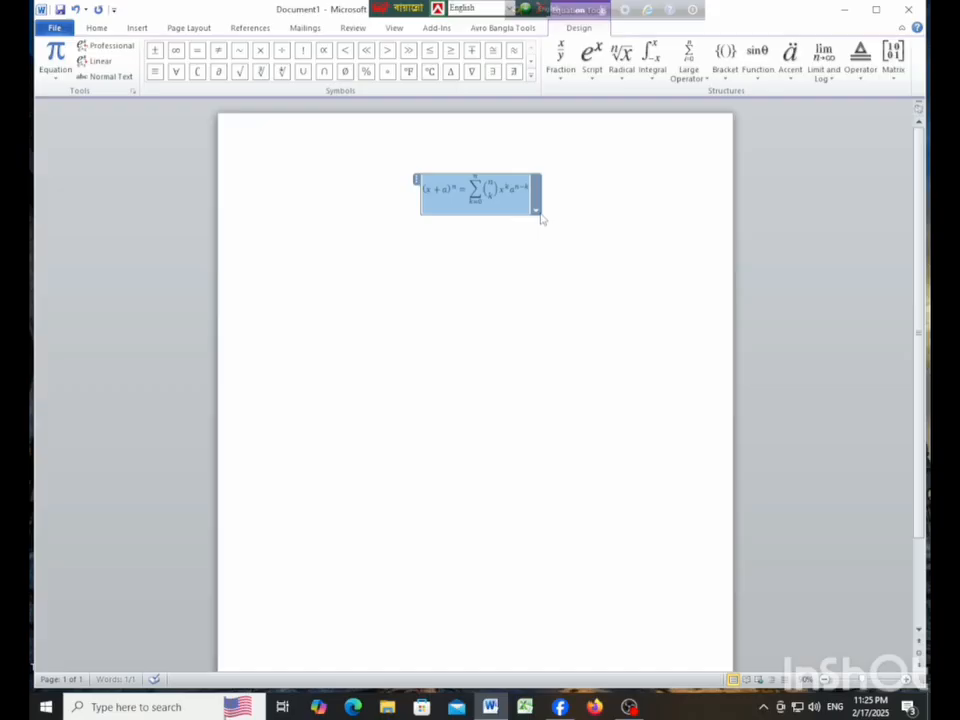
pyautogui.hotkey('ctrl', ']')
pyautogui.hotkey('ctrl', ']')
pyautogui.hotkey('ctrl', ']')
pyautogui.hotkey('ctrl', ']')
pyautogui.hotkey('ctrl', ']')
pyautogui.hotkey('ctrl', ']')
pyautogui.hotkey('ctrl', ']')
pyautogui.hotkey('ctrl', ']')
pyautogui.hotkey('ctrl', ']')
pyautogui.hotkey('ctrl', ']')
pyautogui.hotkey('ctrl', ']')
pyautogui.hotkey('ctrl', ']')
pyautogui.hotkey('ctrl', ']')
pyautogui.hotkey('ctrl', ']')
pyautogui.hotkey('ctrl', ']')
pyautogui.hotkey('ctrl', ']')
pyautogui.hotkey('ctrl', ']')
pyautogui.hotkey('ctrl', ']')
pyautogui.hotkey('ctrl', ']')
pyautogui.hotkey('ctrl', ']')
pyautogui.hotkey('ctrl', ']')
pyautogui.hotkey('ctrl', ']')
pyautogui.hotkey('ctrl', ']')
pyautogui.hotkey('ctrl', ']')
pyautogui.hotkey('ctrl', ']')
pyautogui.hotkey('ctrl', ']')
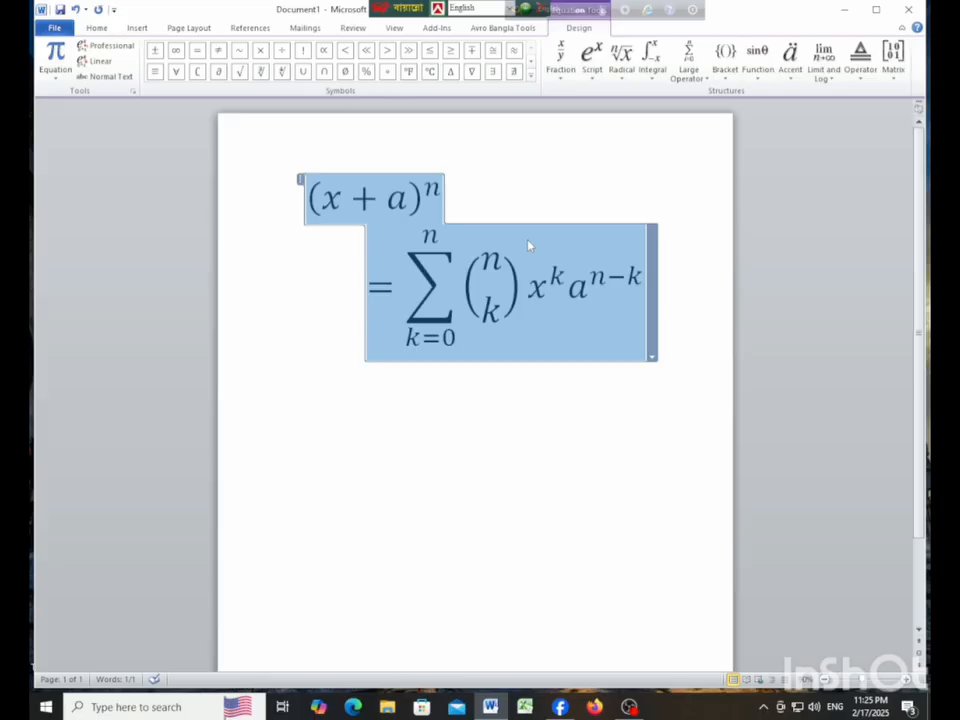
# Step: Reduce the font size of the enlarged Binomial Theorem equation slightly
pyautogui.hotkey('ctrl', '[')
pyautogui.hotkey('ctrl', '[')
pyautogui.hotkey('ctrl', '[')
pyautogui.hotkey('ctrl', '[')
pyautogui.hotkey('ctrl', '[')
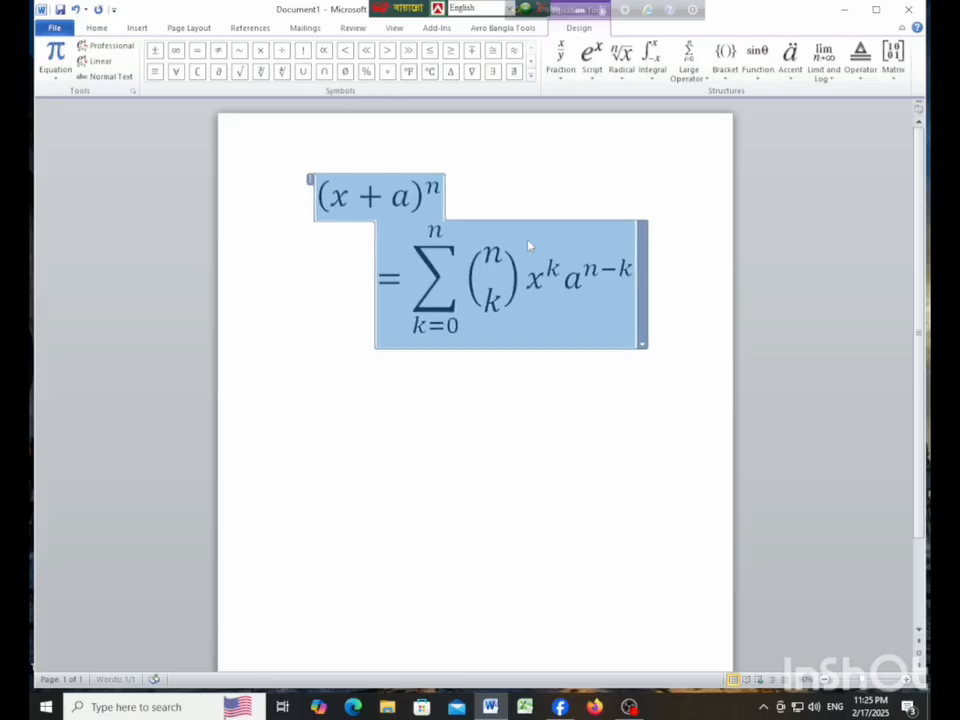